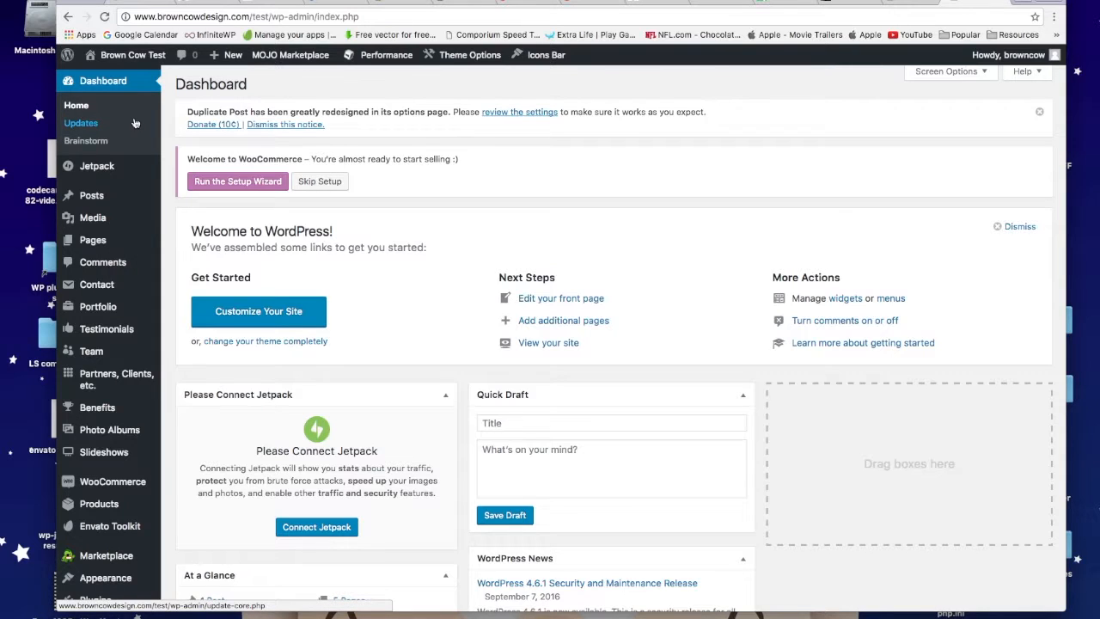
Open the WordPress menu editor from the dashboard's appearance settings.
scroll(121, 238, down, 1)
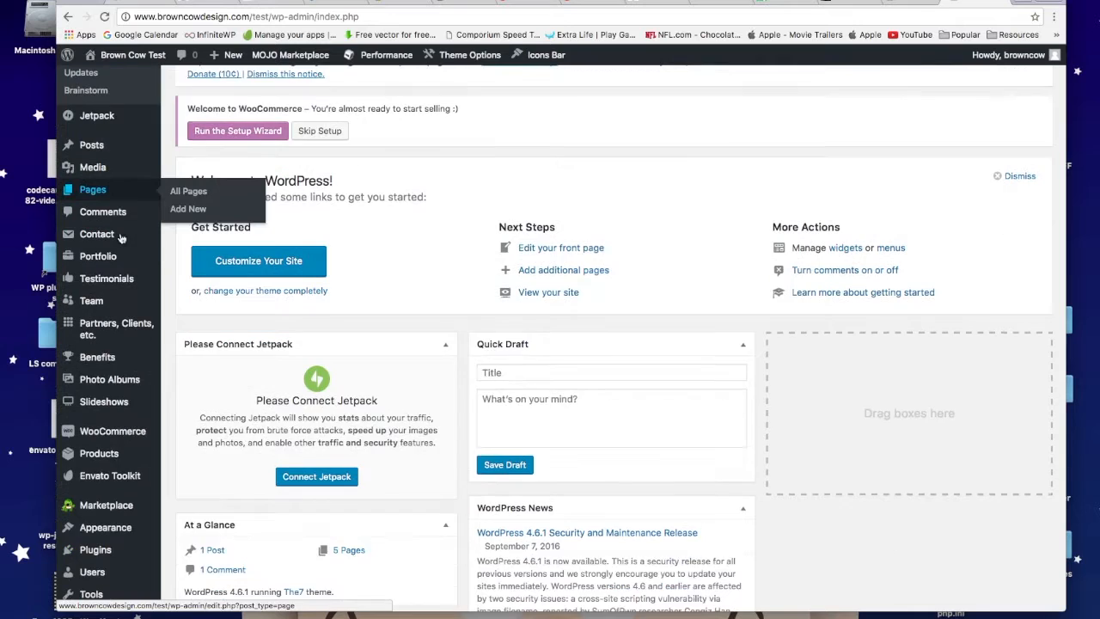
scroll(121, 238, down, 2)
scroll(101, 413, down, 2)
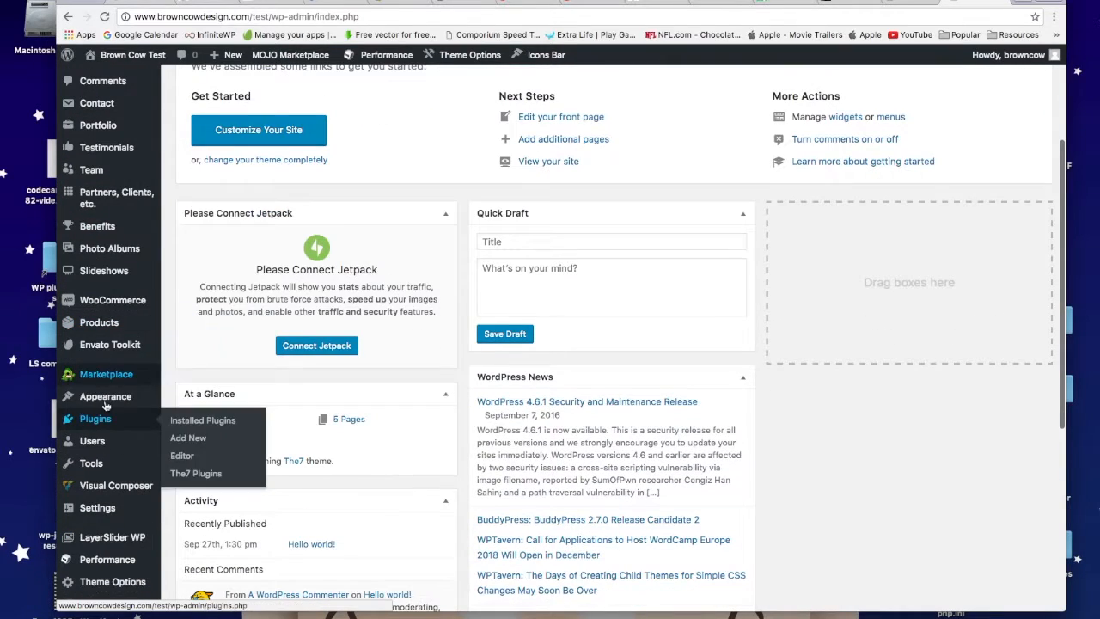
mouse_move(106, 400)
click(183, 449)
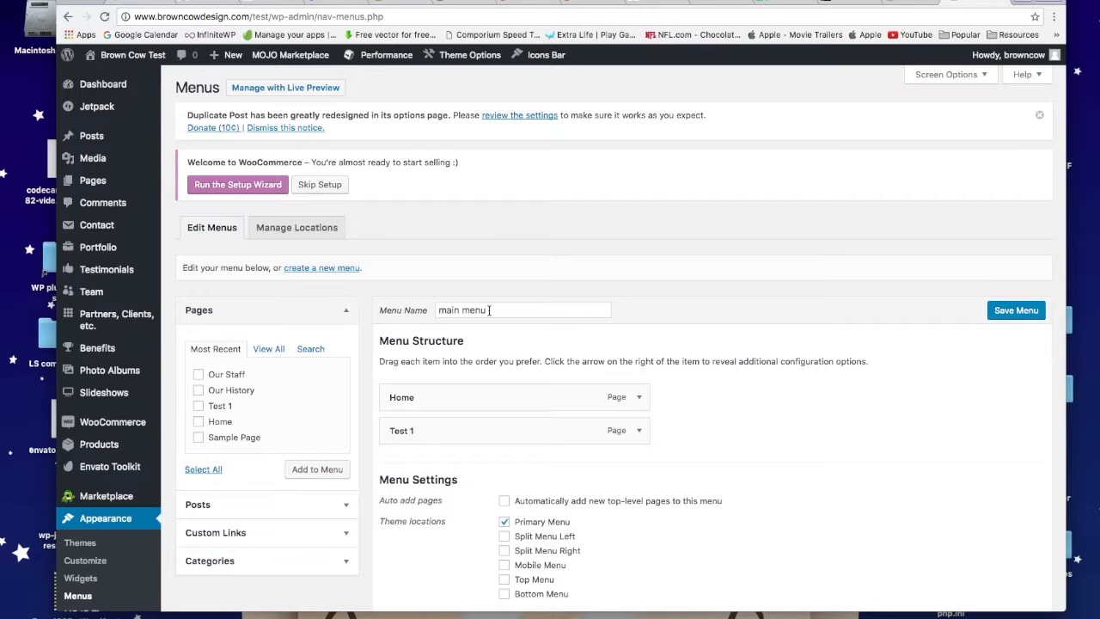
View the live test site's current navigation menu, and return to the menu editor.
scroll(489, 310, down, 1)
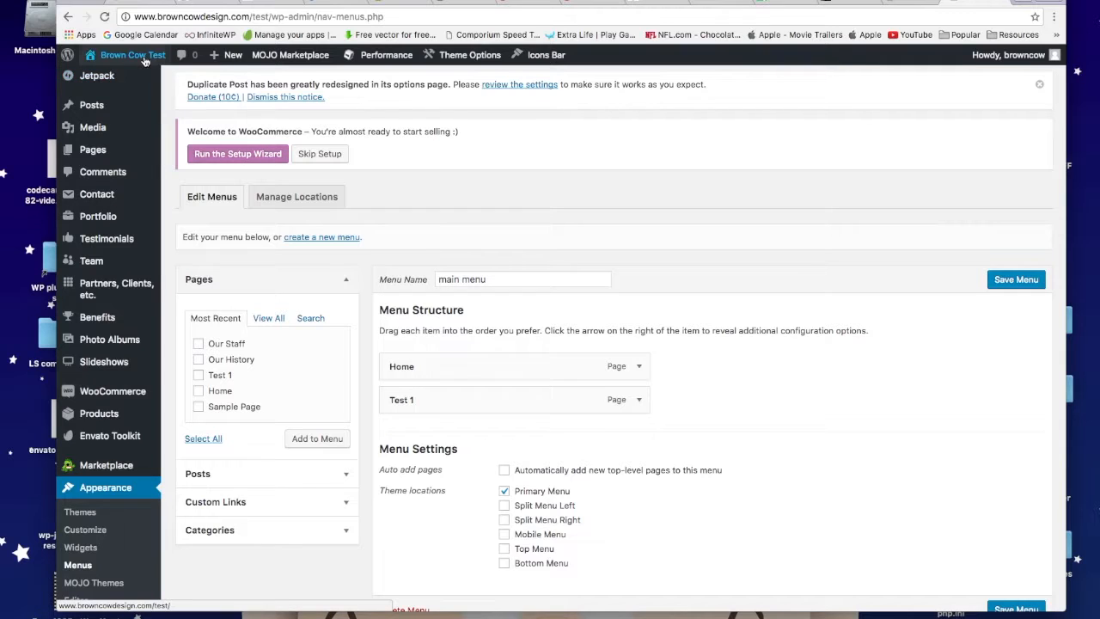
mouse_move(145, 60)
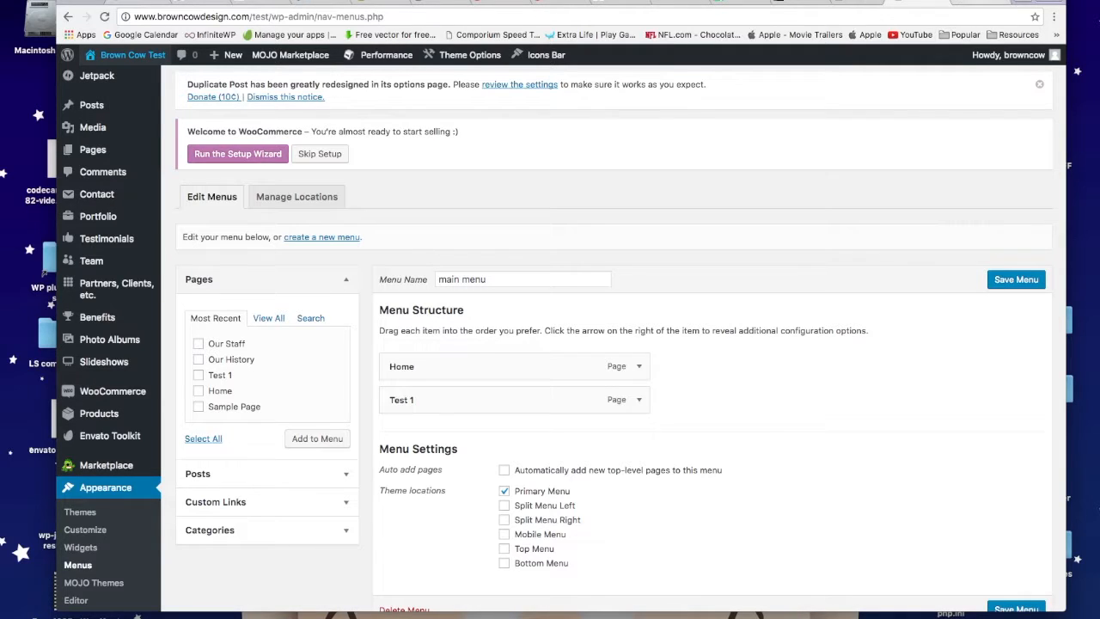
click(952, 3)
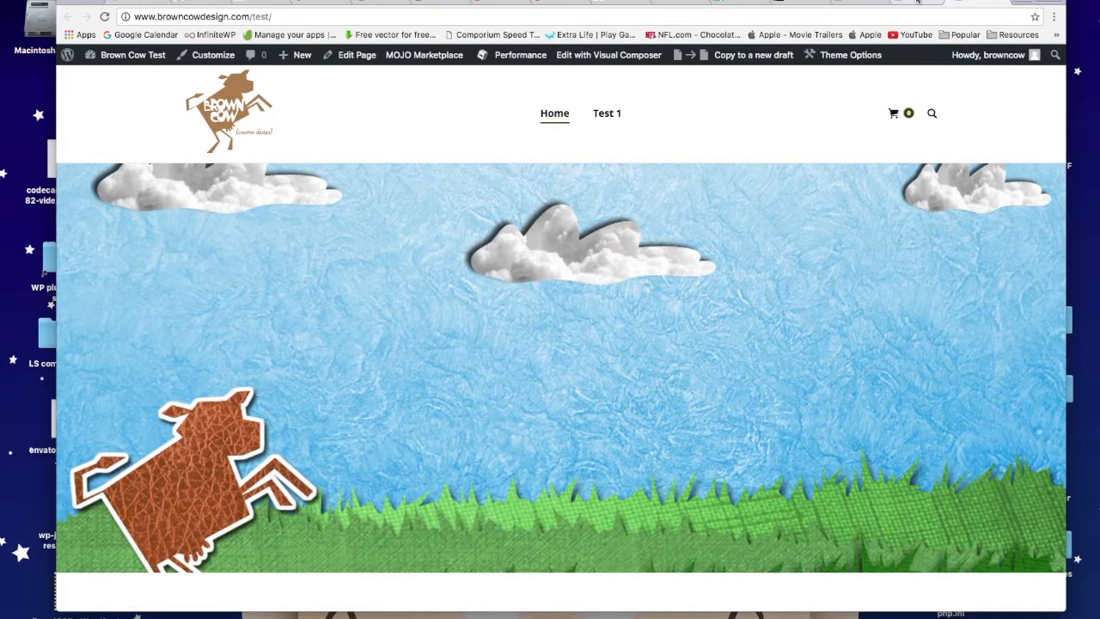
click(916, 2)
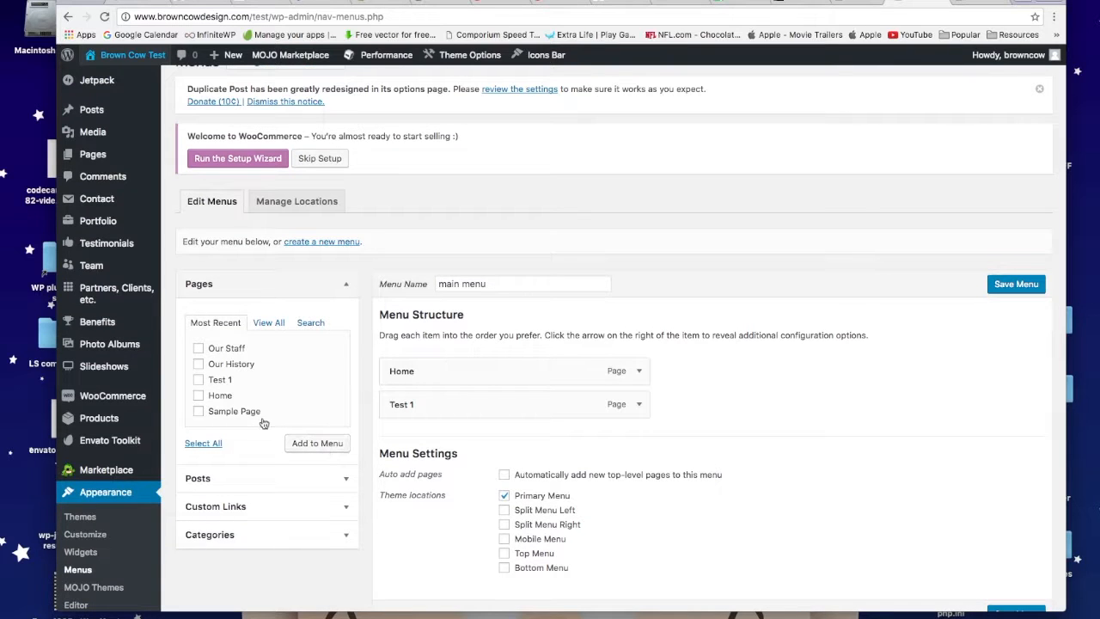
Add the Our Staff, Our History and Sample Page pages to the main menu.
scroll(229, 364, down, 1)
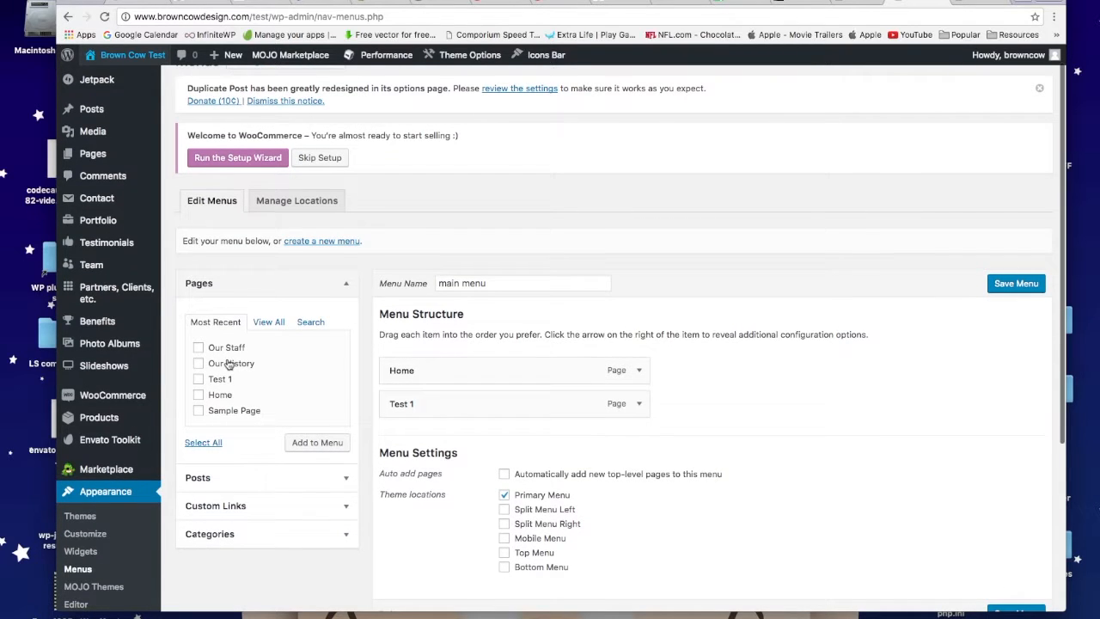
click(198, 348)
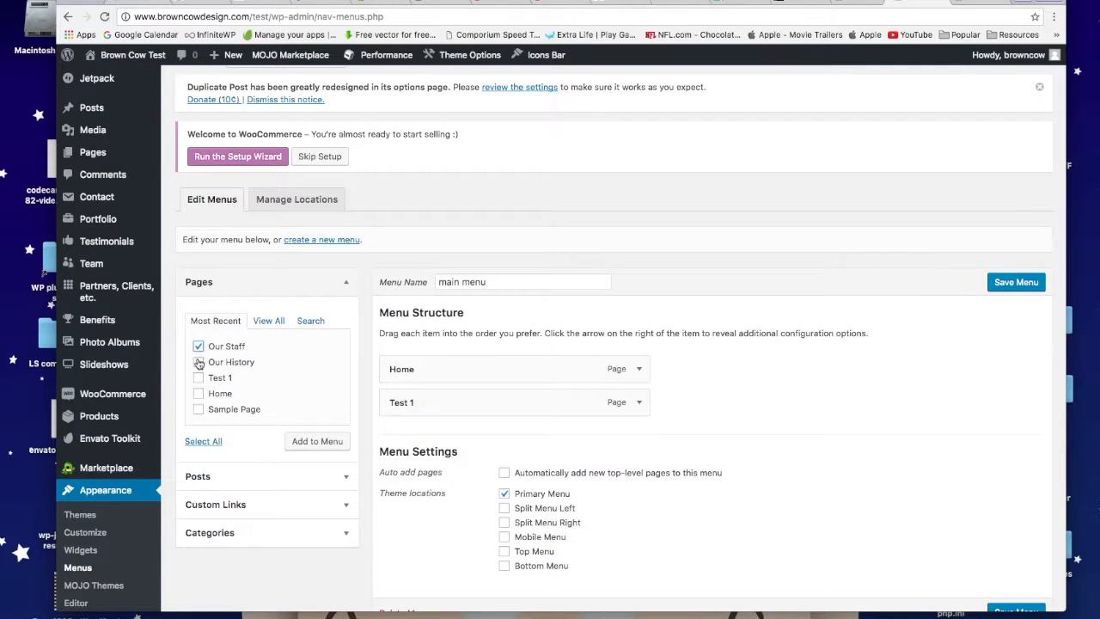
click(198, 362)
scroll(236, 377, down, 1)
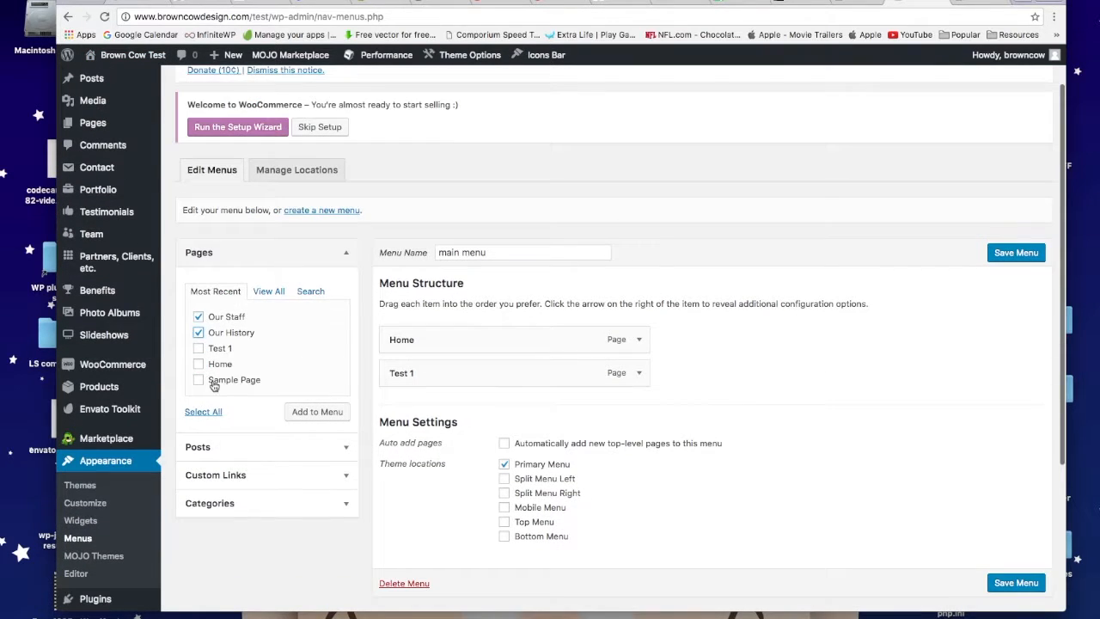
click(198, 380)
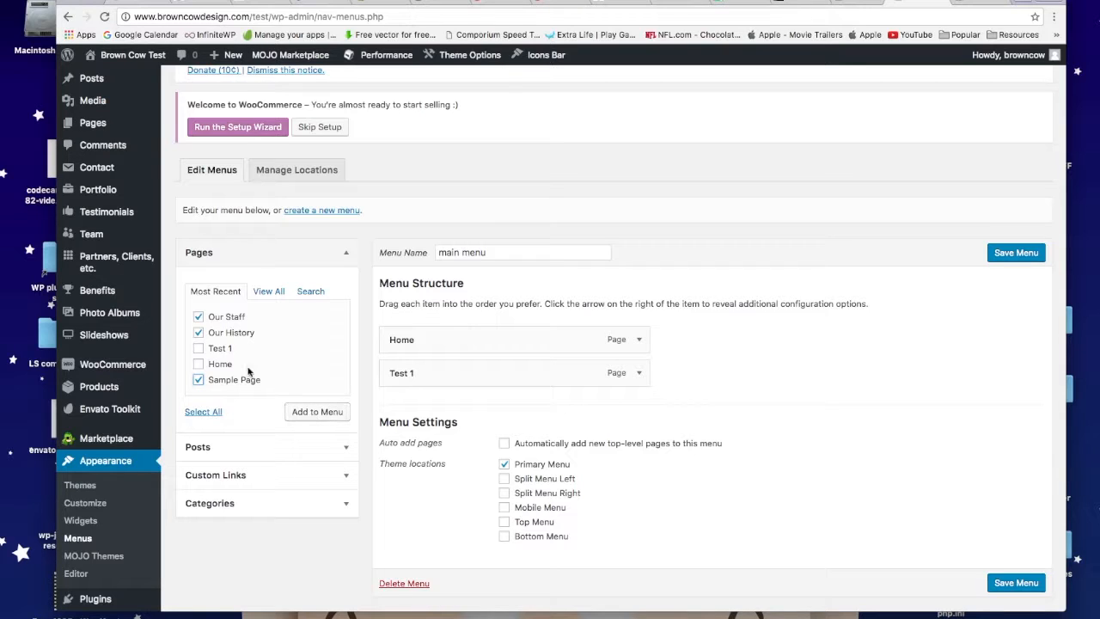
click(325, 416)
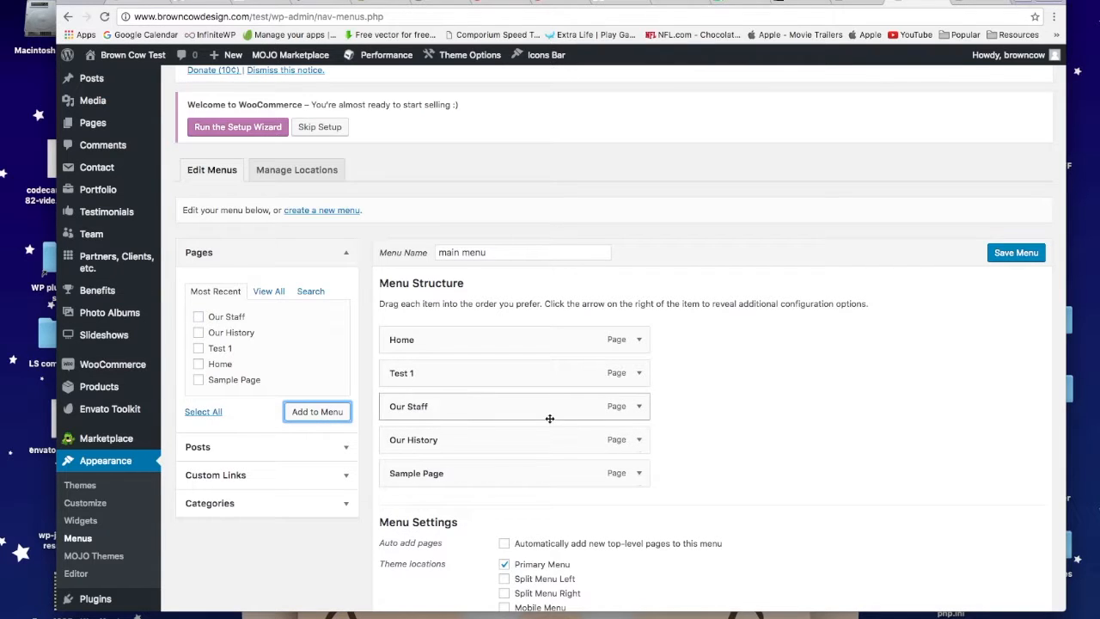
Reorder the main menu as Home, Our History, Our Staff, Sample Page, Test 1, and save it.
scroll(727, 486, down, 1)
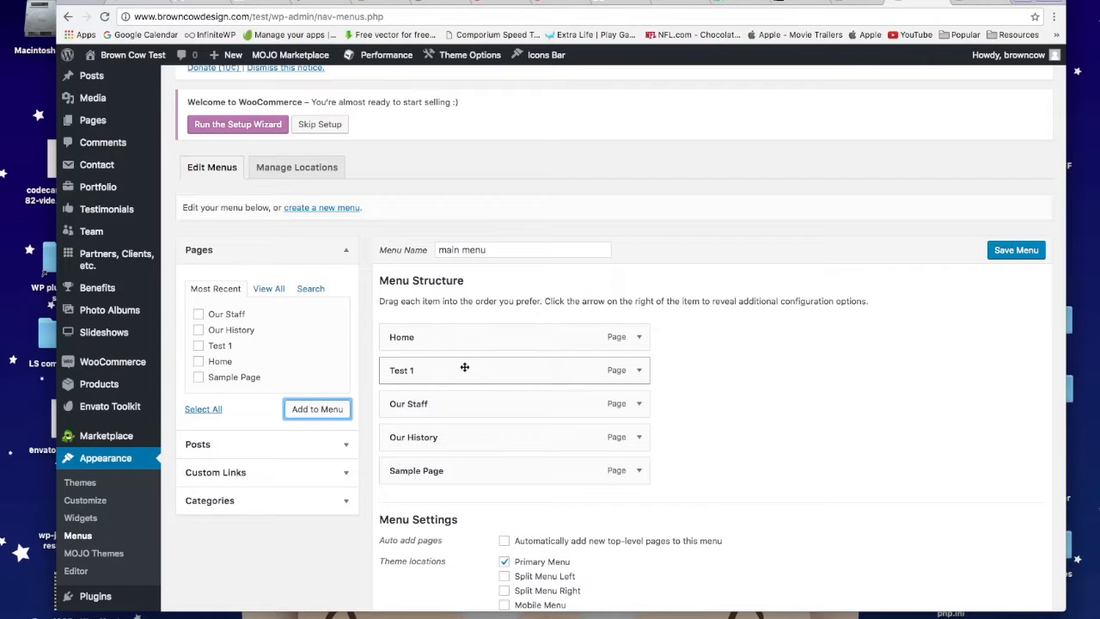
drag(452, 444, 457, 378)
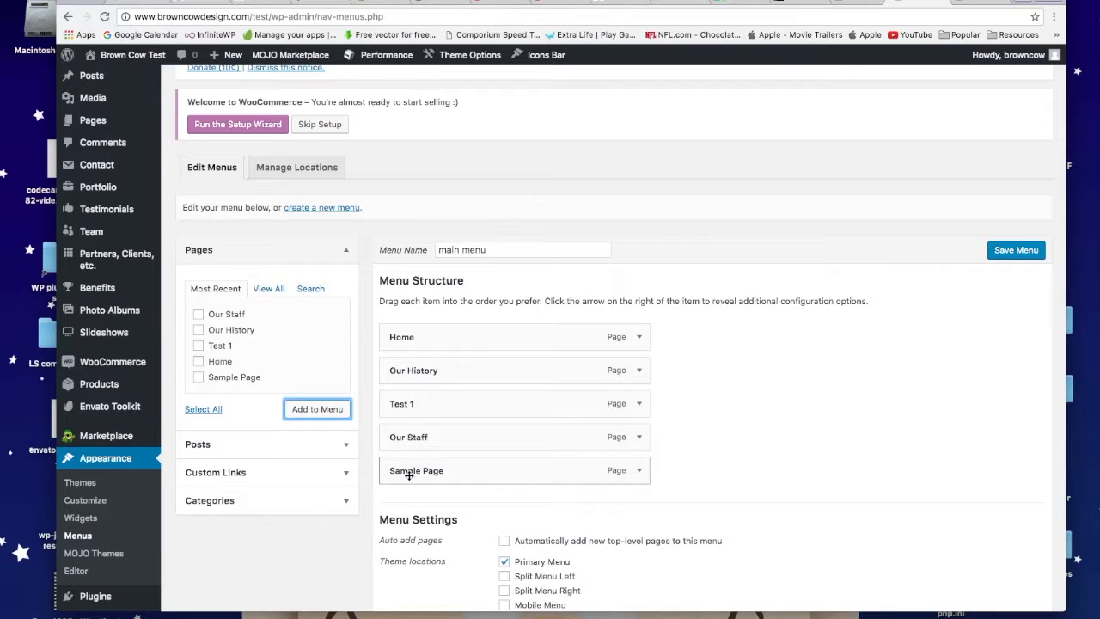
drag(412, 440, 416, 407)
drag(417, 473, 393, 438)
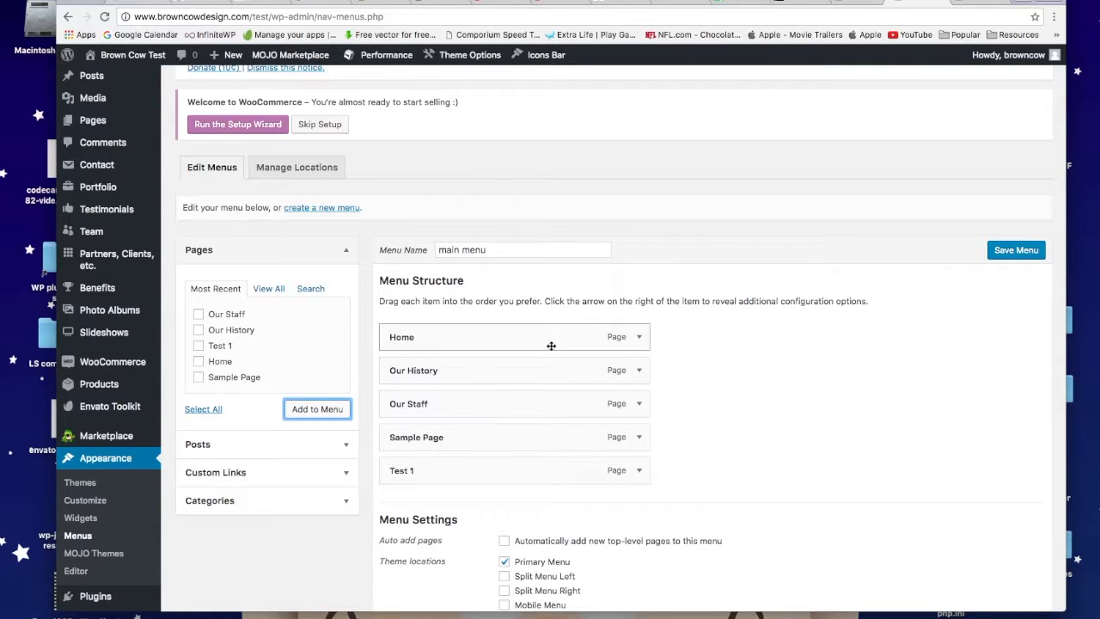
scroll(744, 466, down, 2)
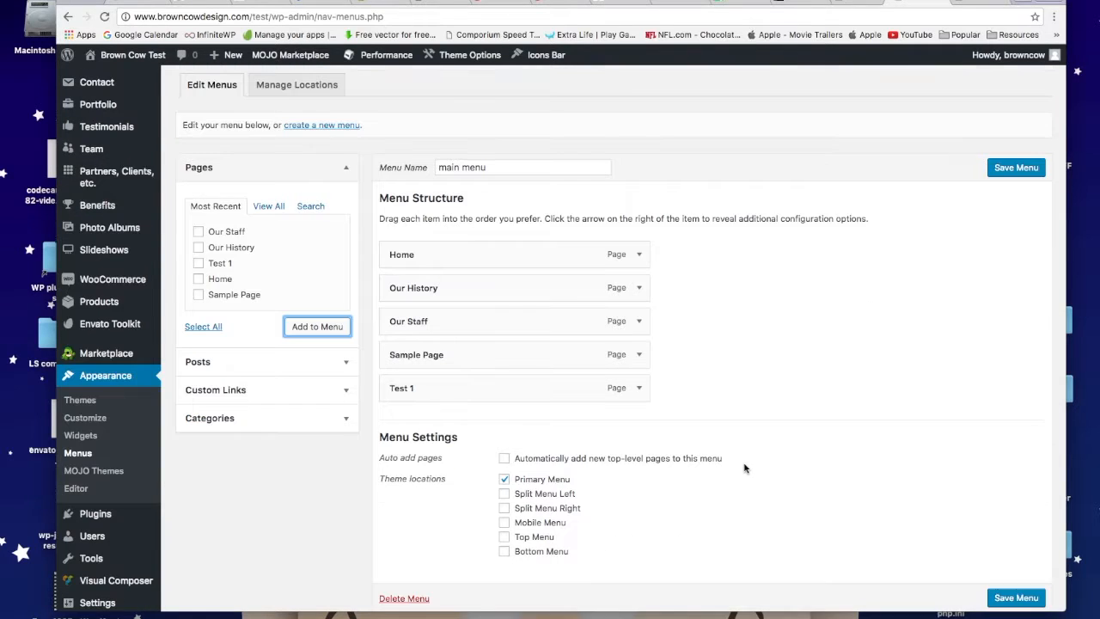
click(1009, 165)
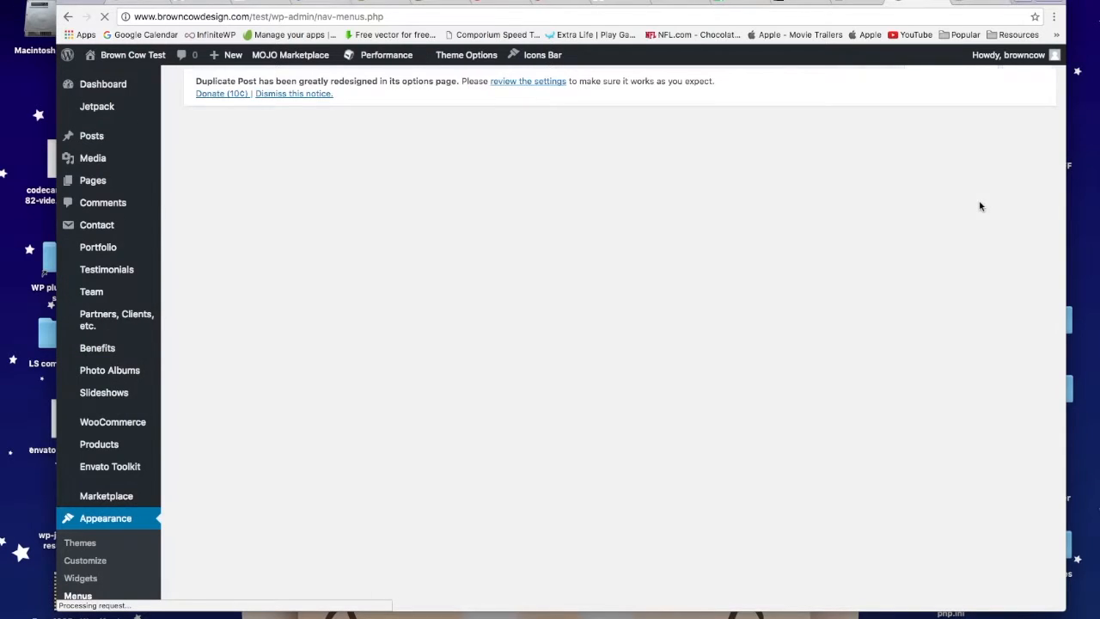
Reload the live site to check the order of its navigation items, and return to the menu editor.
scroll(893, 270, down, 1)
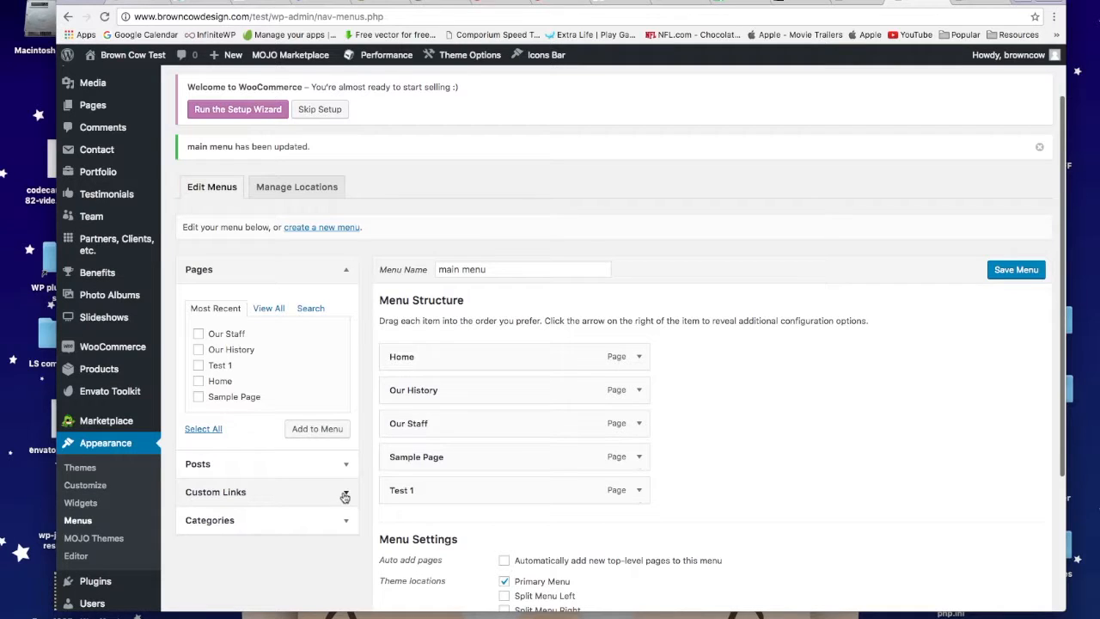
scroll(351, 491, down, 1)
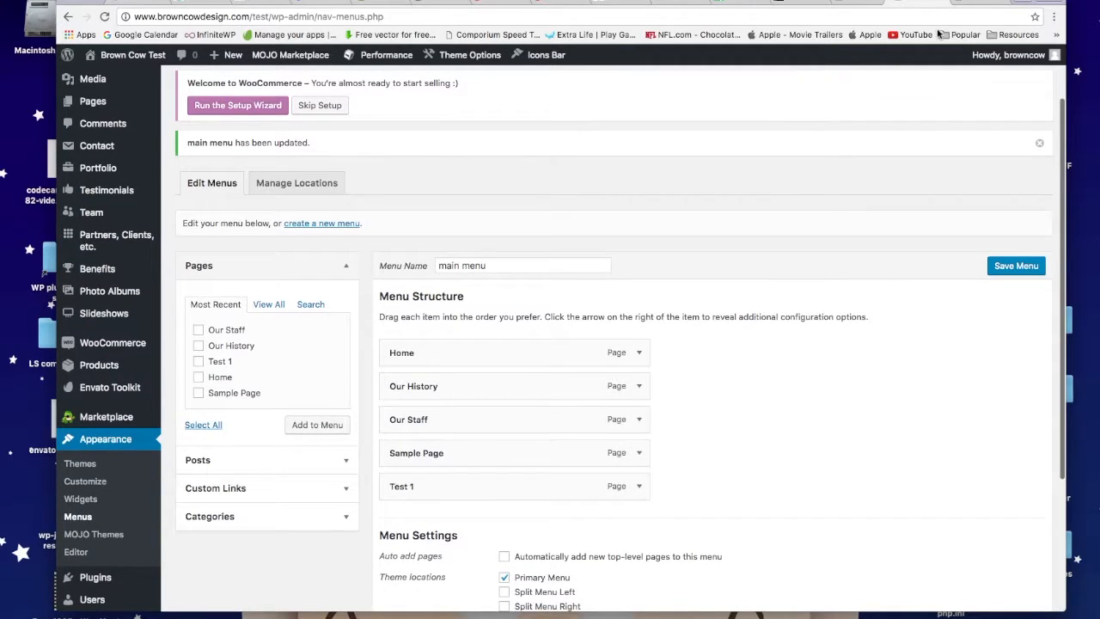
click(972, 3)
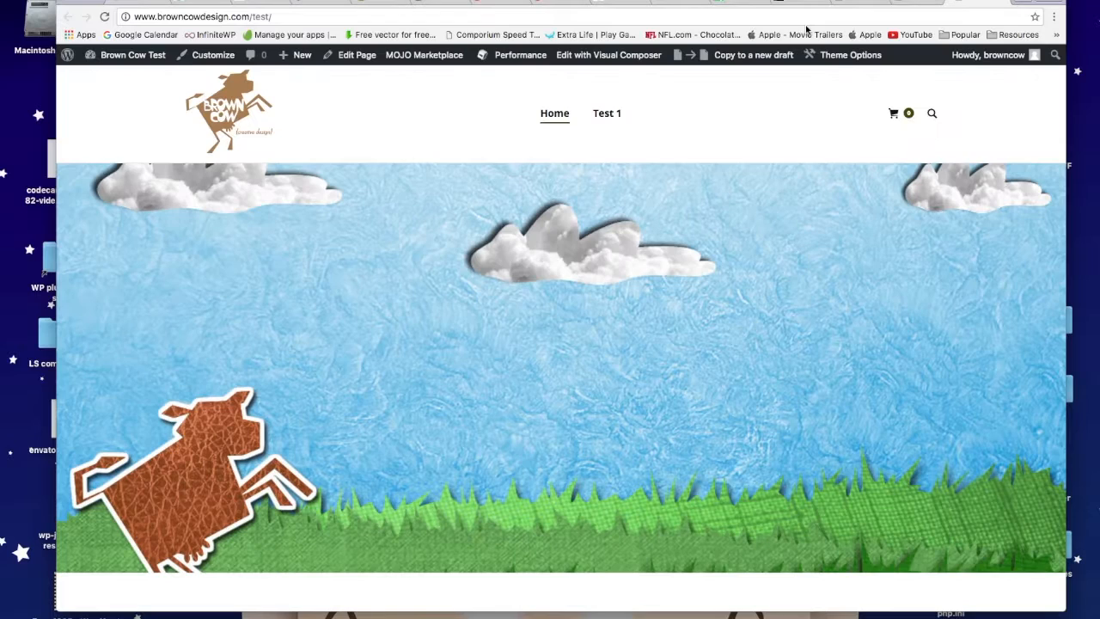
click(104, 17)
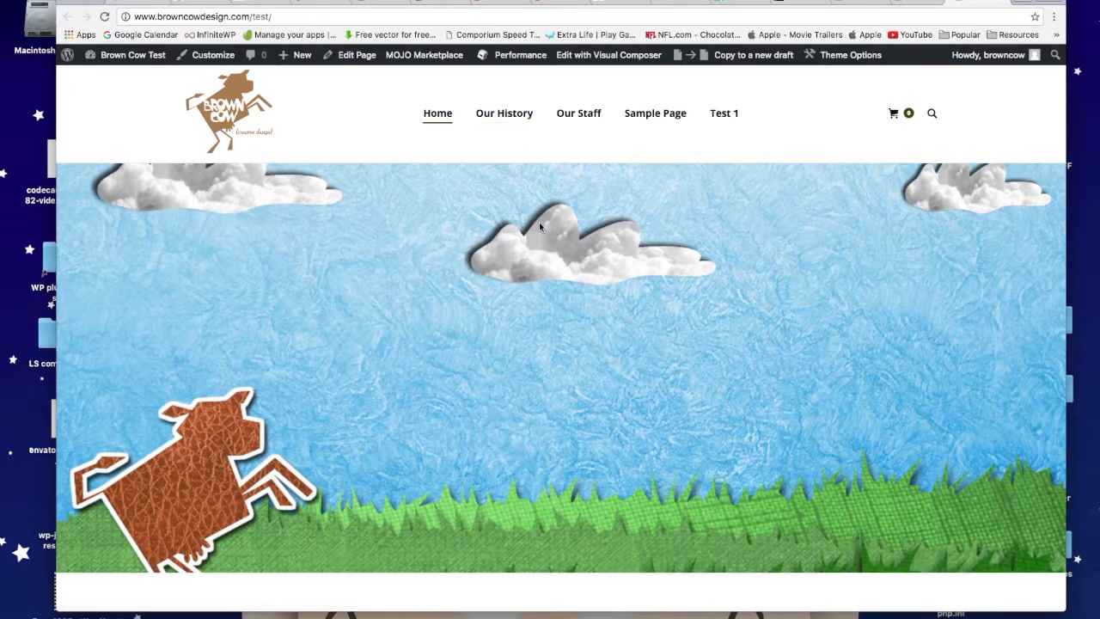
click(919, 3)
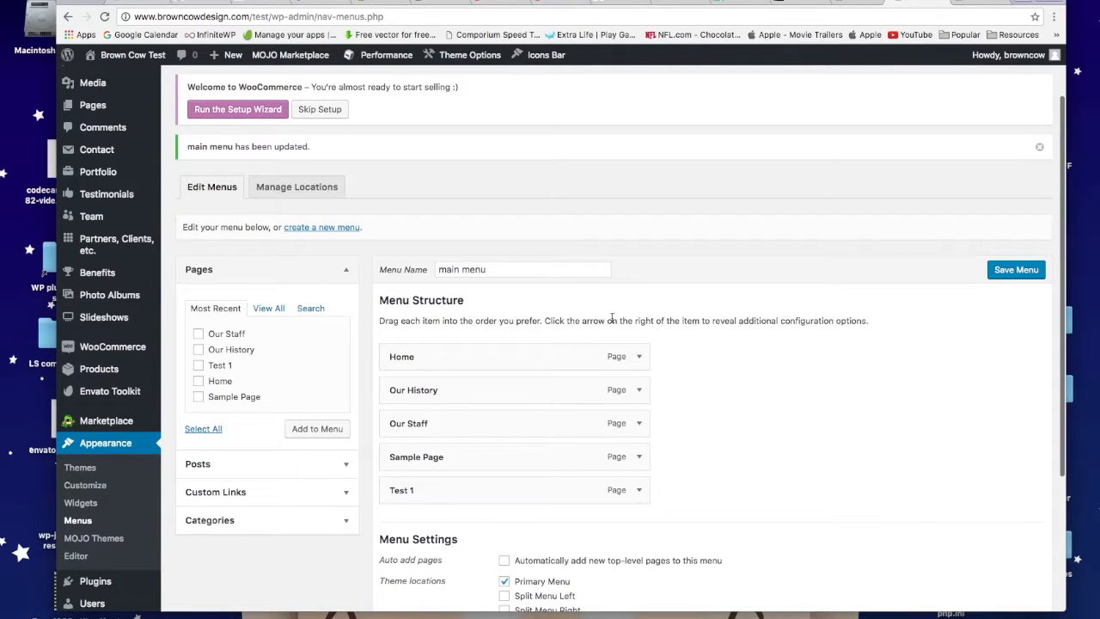
Add a custom link to the main menu with the URL # and the link text "About Us".
scroll(611, 318, down, 1)
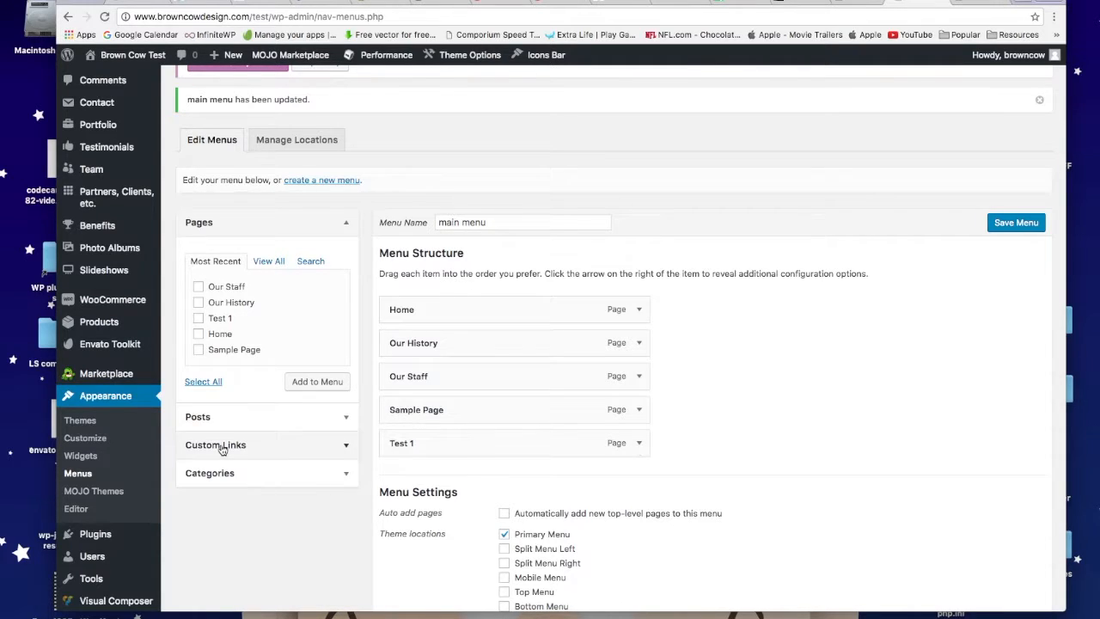
click(345, 450)
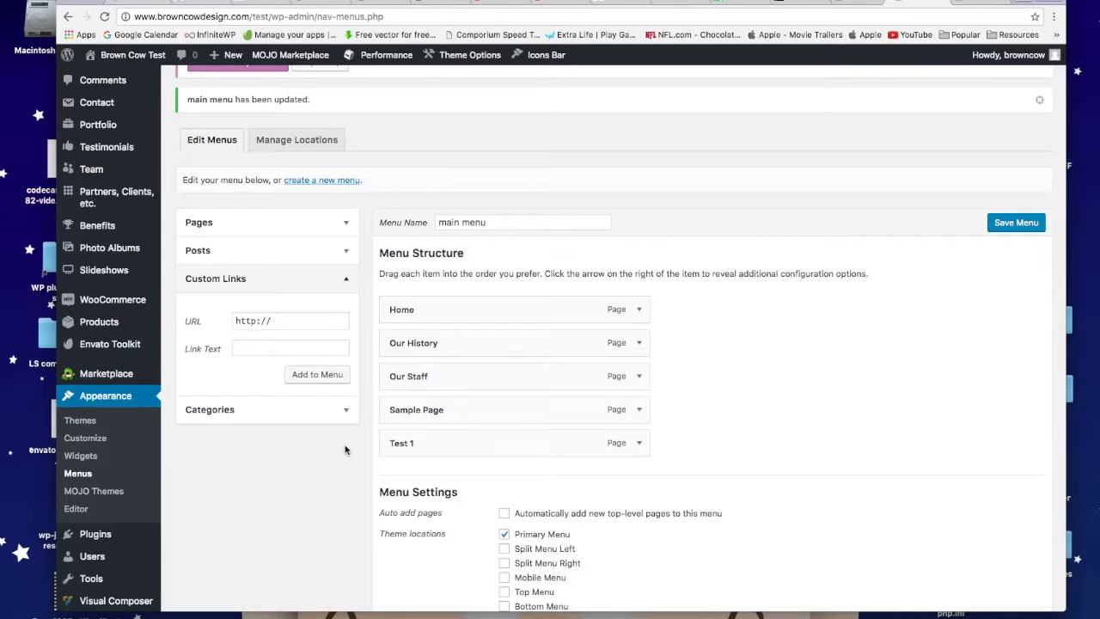
drag(280, 321, 238, 320)
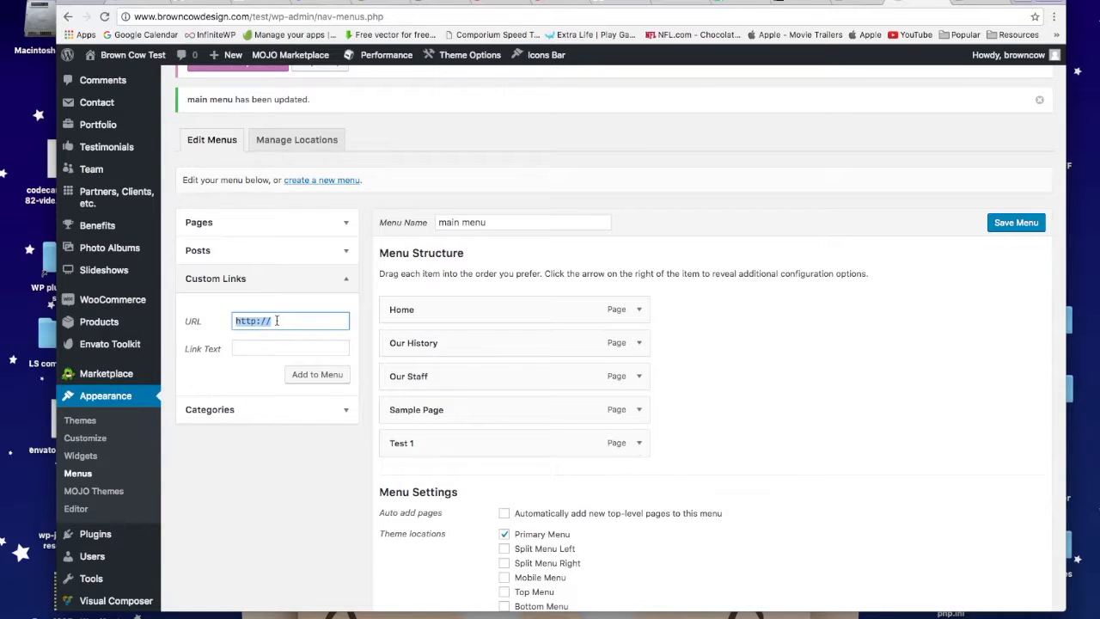
text(#)
click(267, 349)
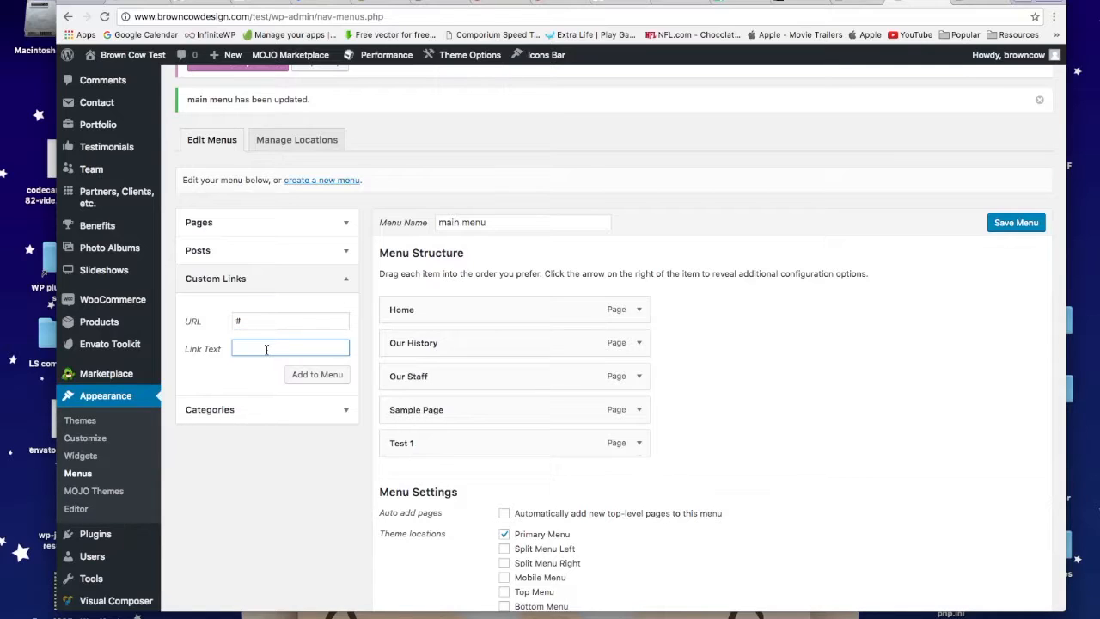
text(About)
text(s)
click(305, 379)
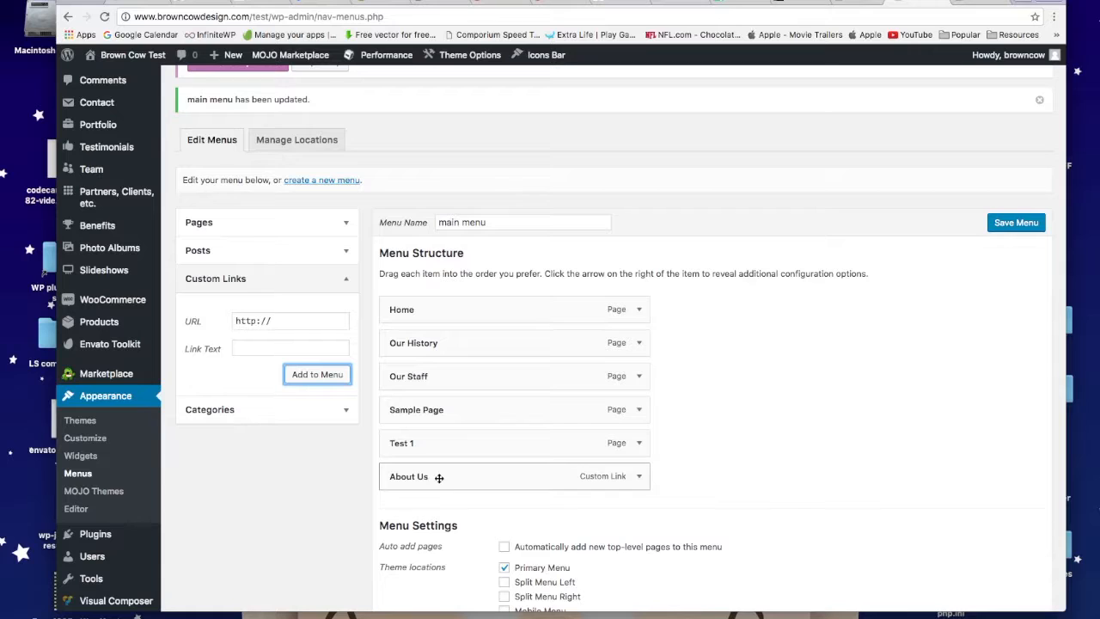
Place About Us directly after Home with Our History and Our Staff nested as its sub items, and save the menu.
drag(410, 477, 409, 342)
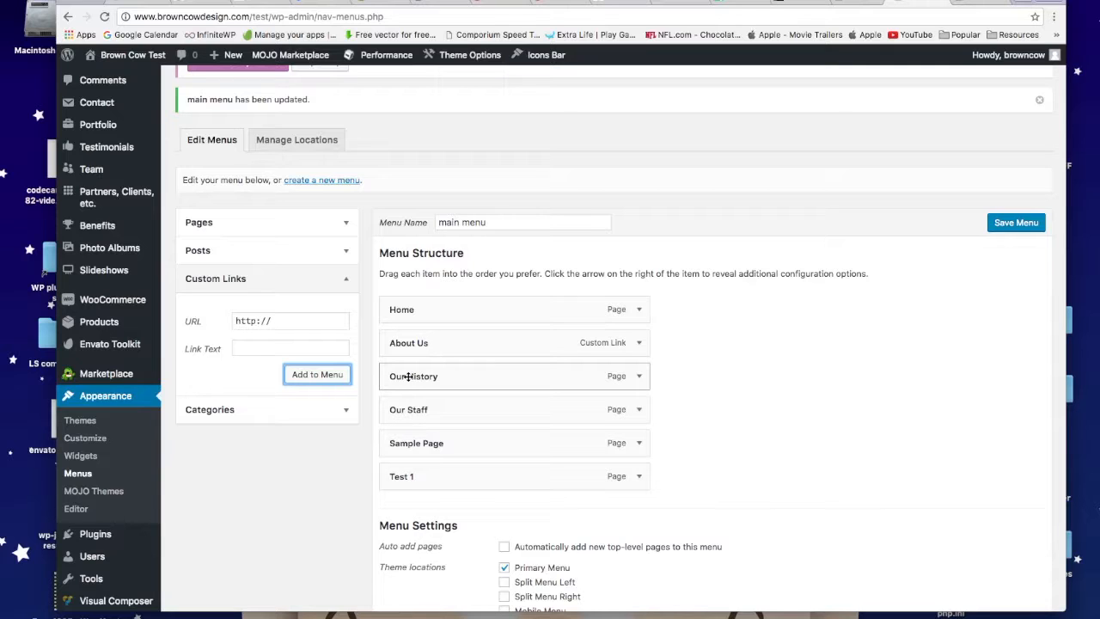
drag(408, 375, 429, 376)
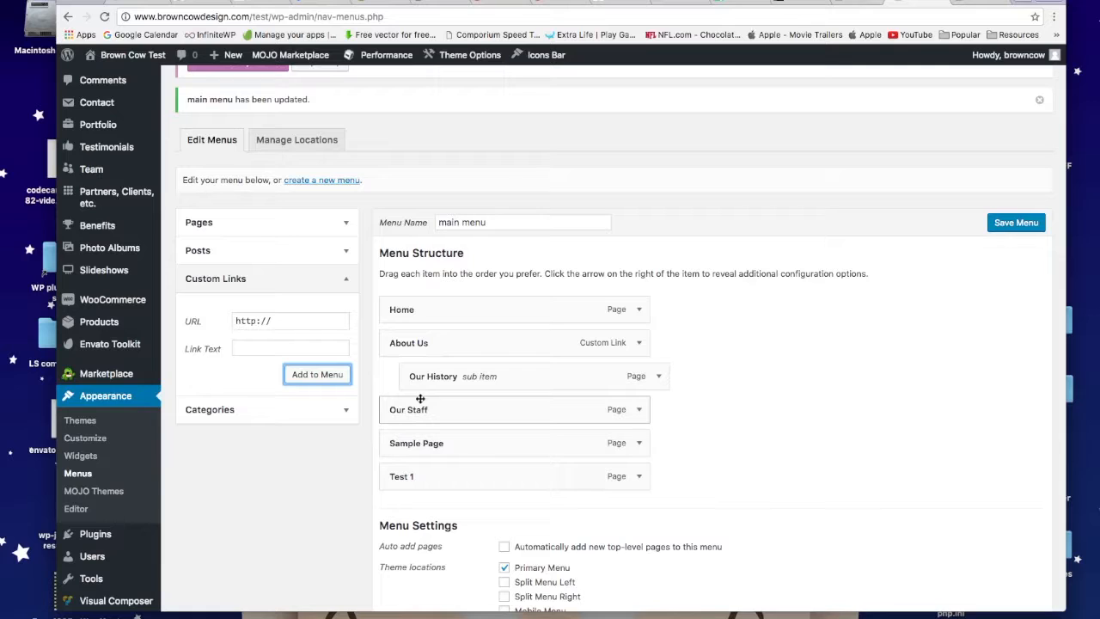
drag(410, 407, 437, 388)
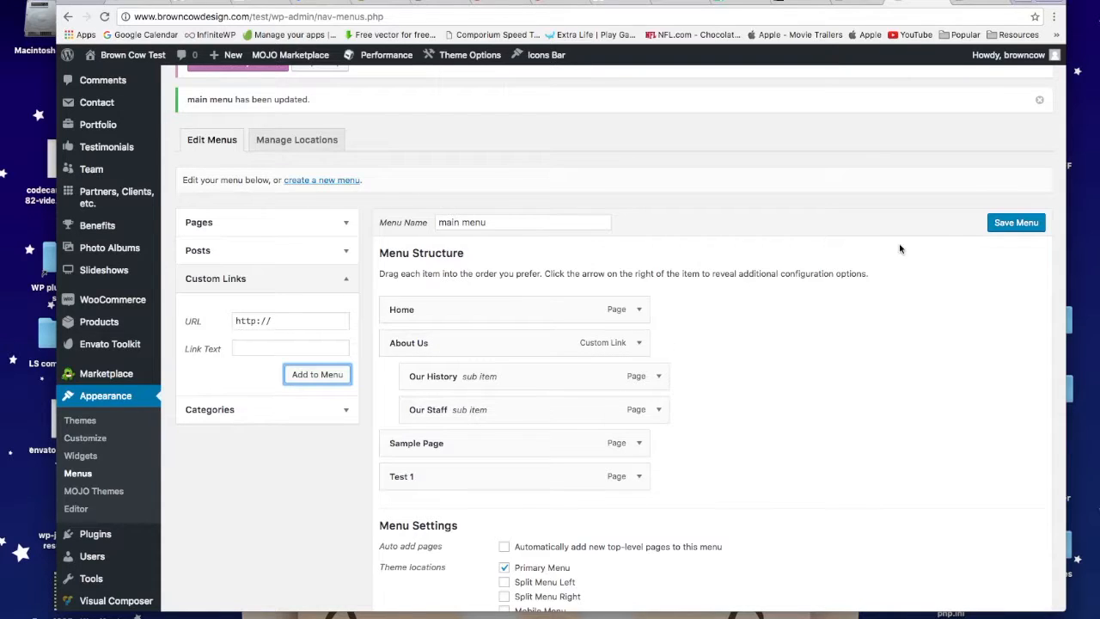
click(1004, 226)
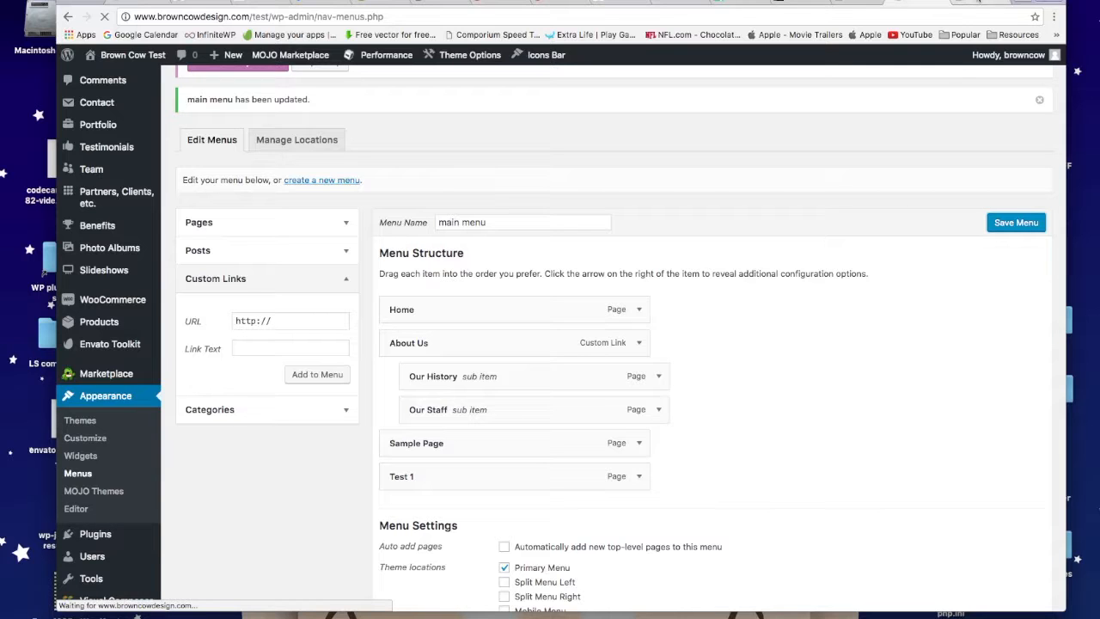
Refresh the live site to check the About Us menu item and its submenu, and return to the menu editor.
click(978, 3)
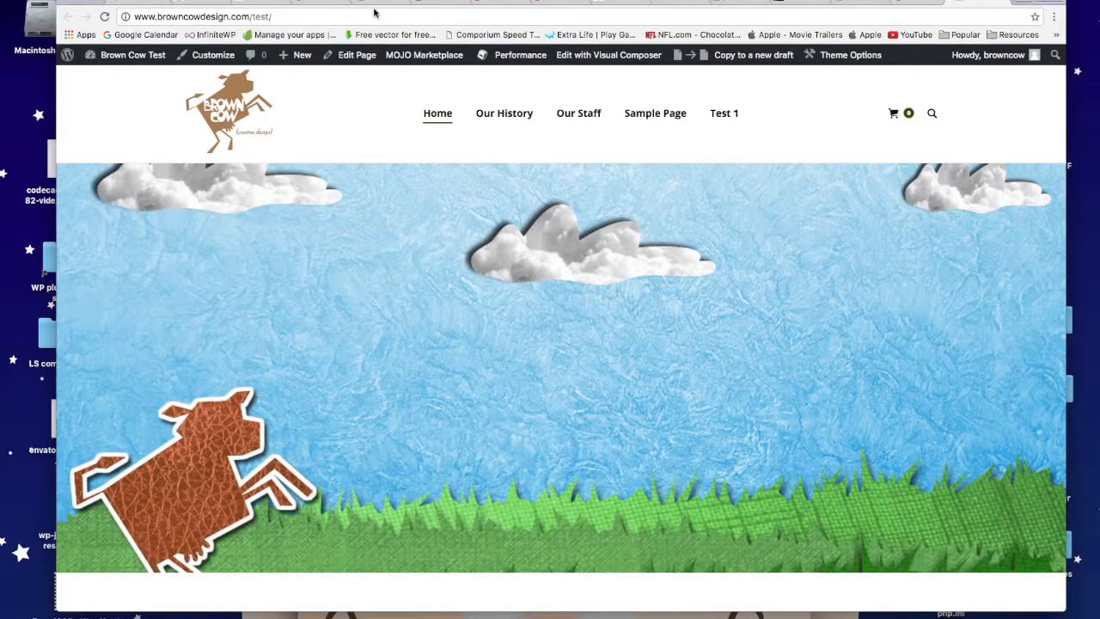
click(105, 17)
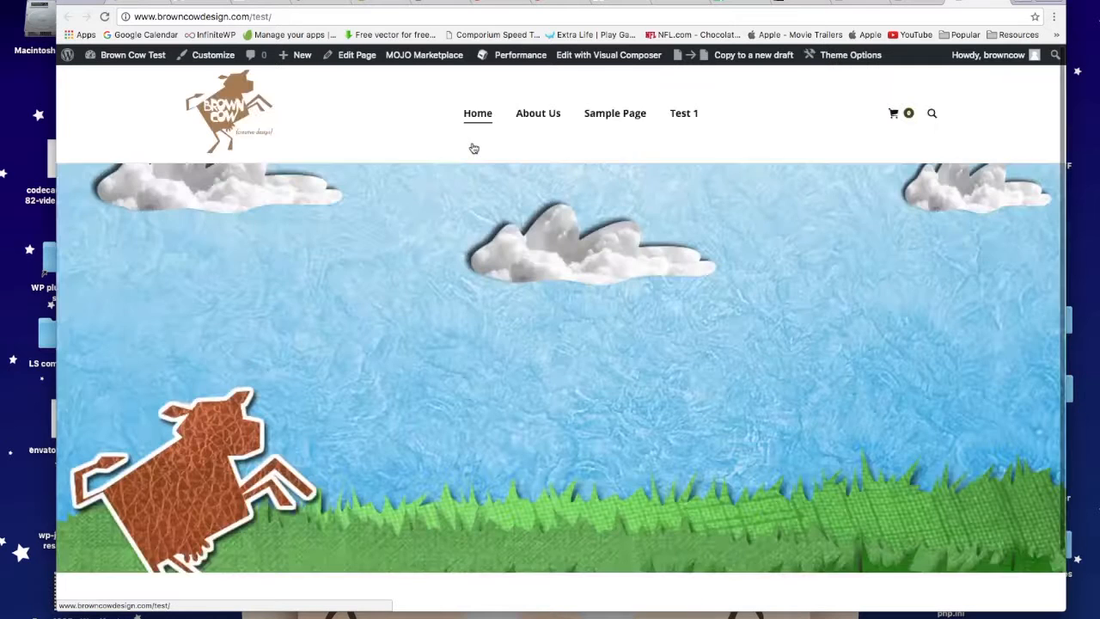
mouse_move(530, 122)
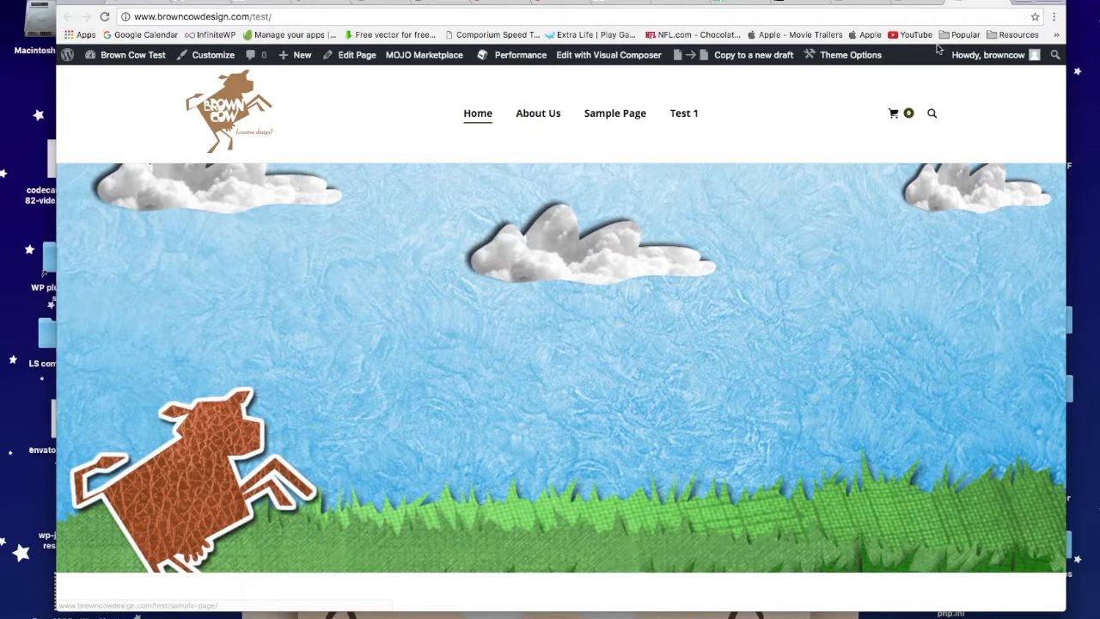
click(917, 1)
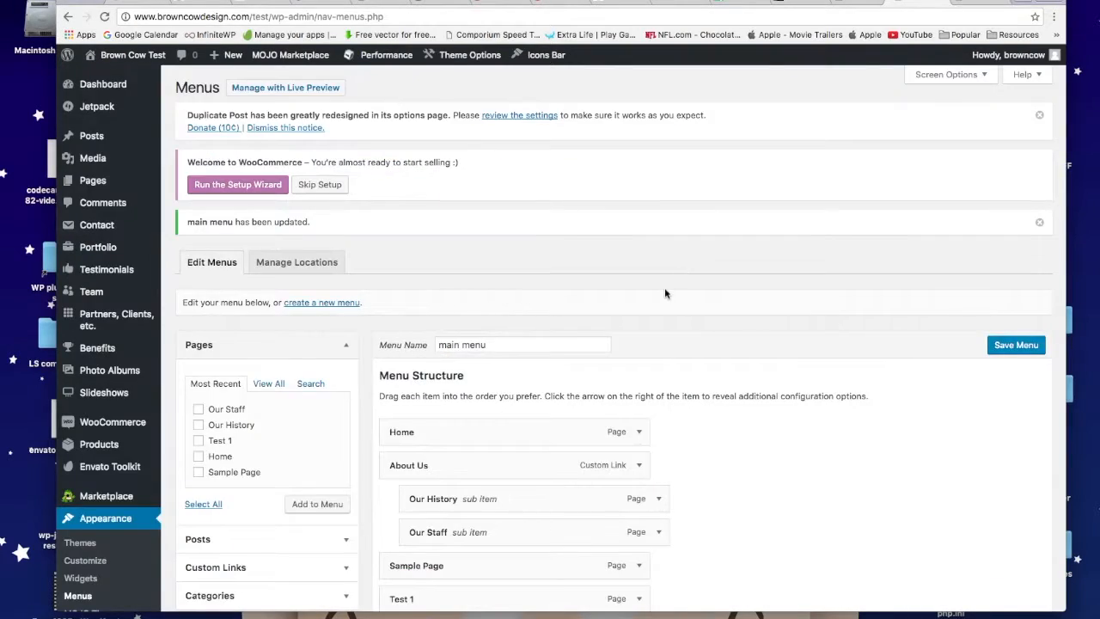
Add a custom link to the main menu with the URL # and the link text "Locations".
scroll(664, 288, down, 4)
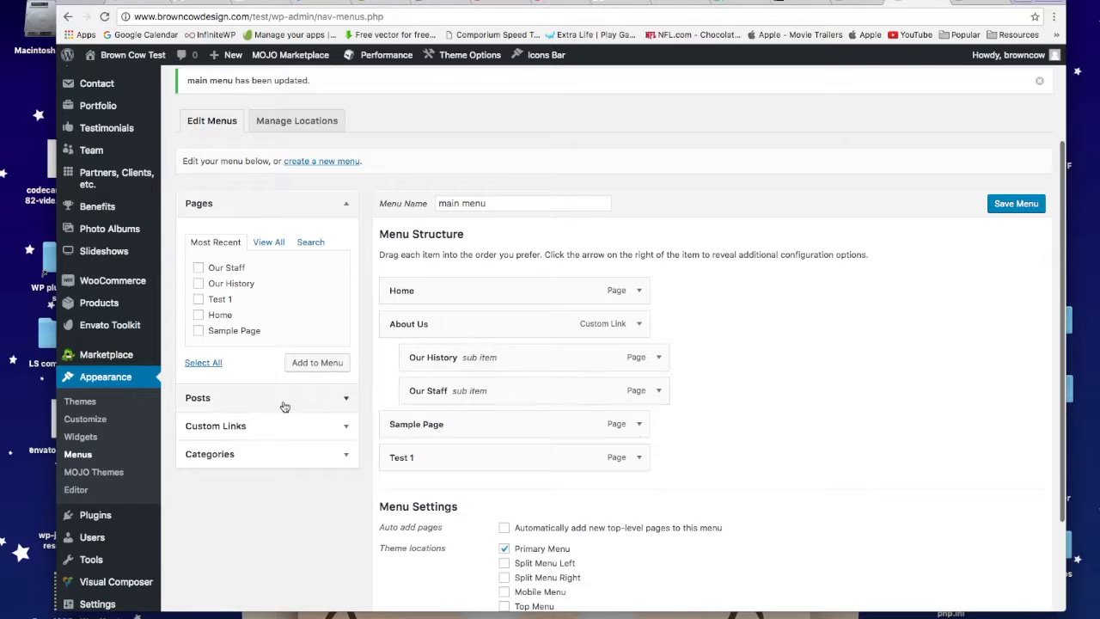
click(313, 430)
click(289, 302)
key(super+a)
scroll(290, 301, up, 1)
text(lov)
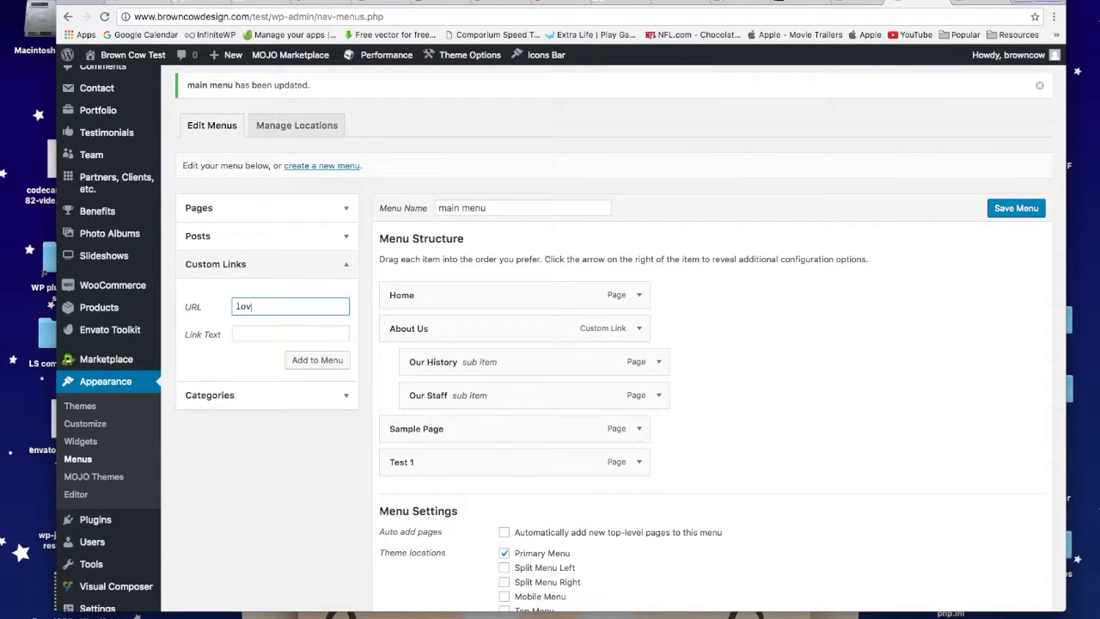
key(BackSpace)
text(cations)
drag(280, 307, 226, 307)
text(#)
click(261, 334)
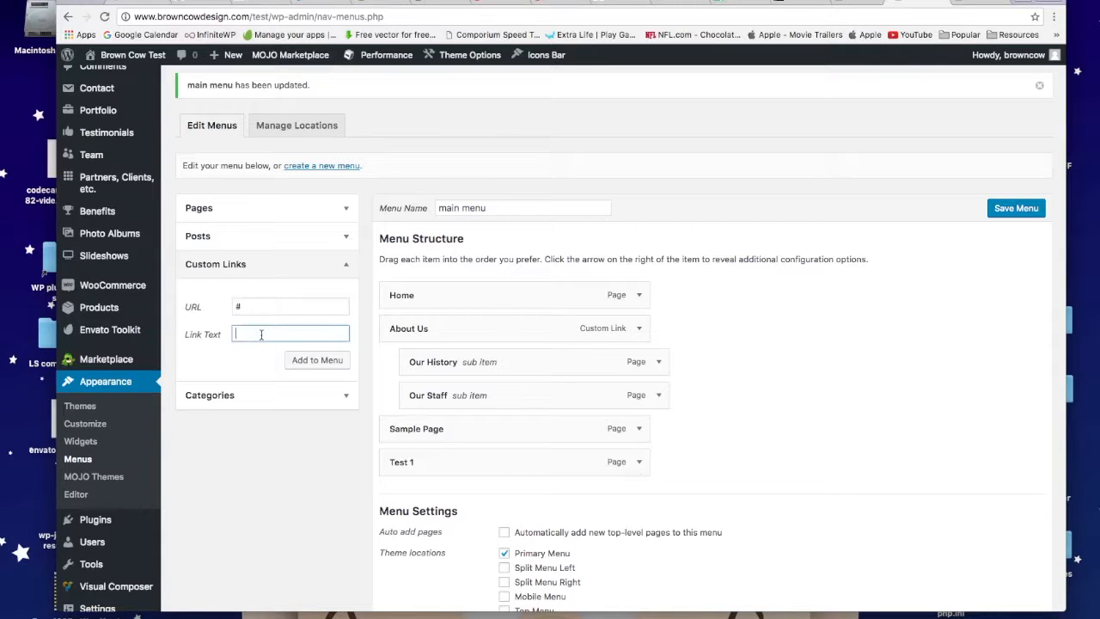
text(Locatin)
text(ns)
click(314, 365)
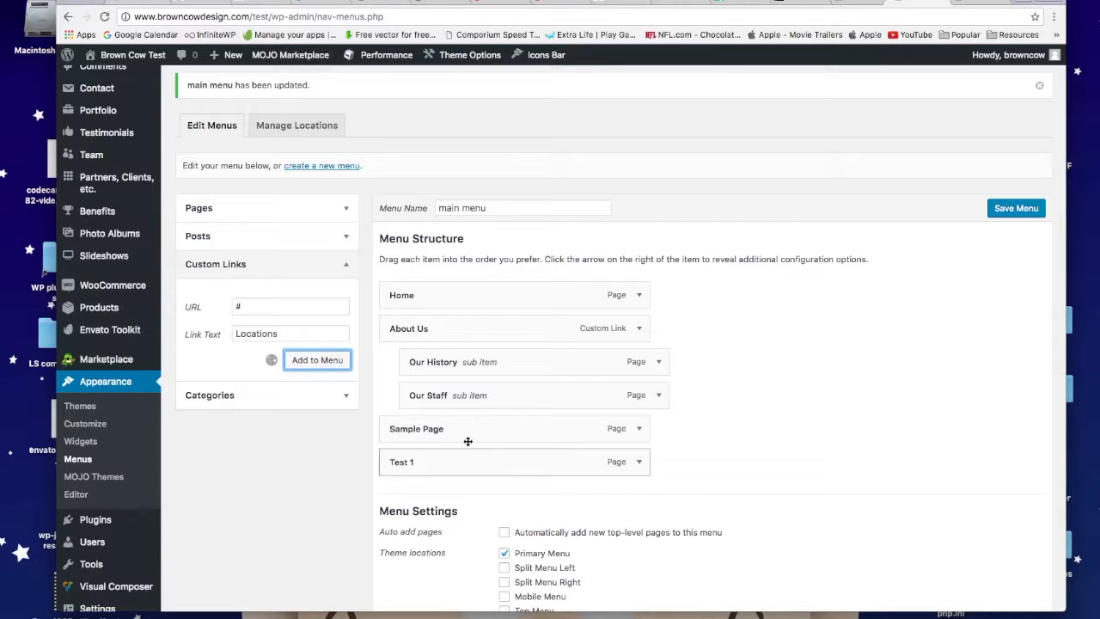
Nest Locations under About Us after Our Staff, make Sample Page a sub item of Locations, and save the menu.
drag(498, 491, 480, 431)
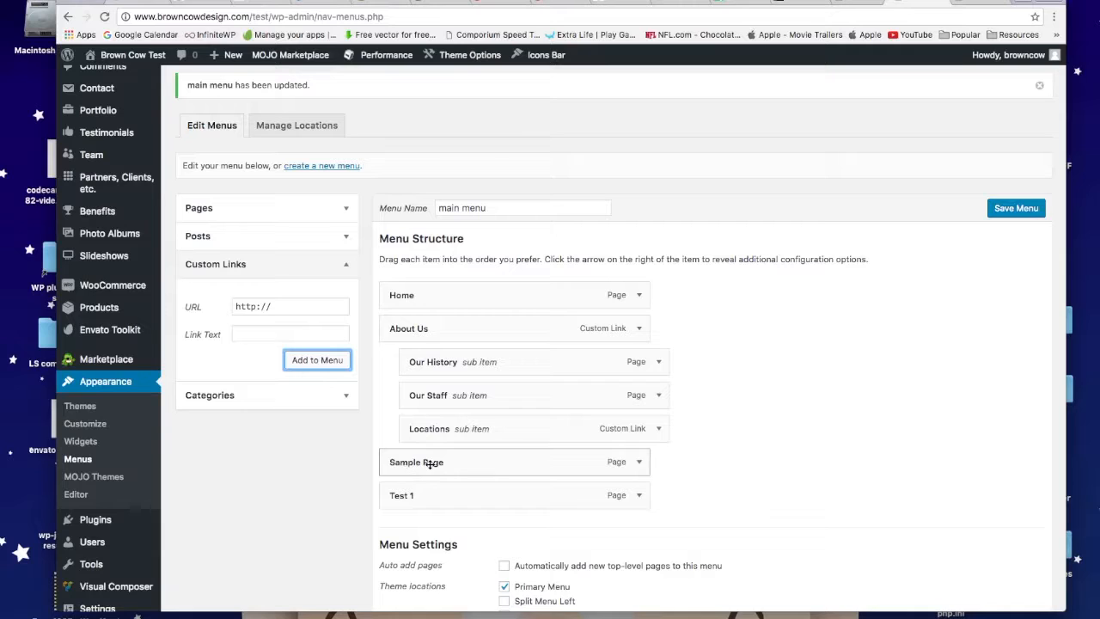
drag(415, 464, 449, 460)
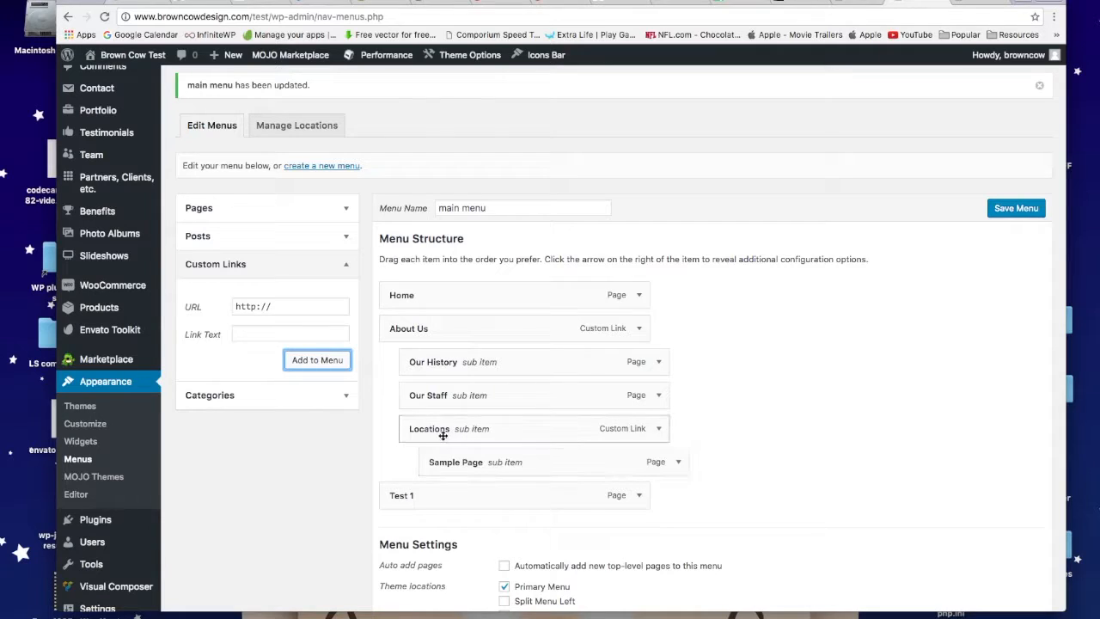
click(1017, 209)
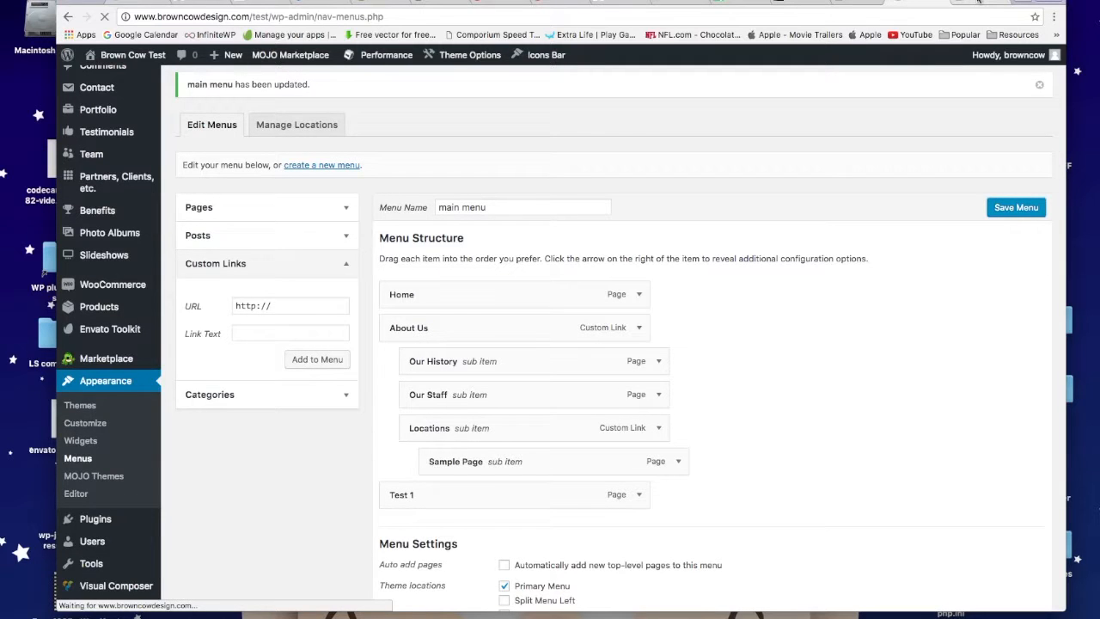
Reload the live site to check the About Us submenu and its nested Locations item, and return to the menu editor.
click(978, 1)
click(105, 17)
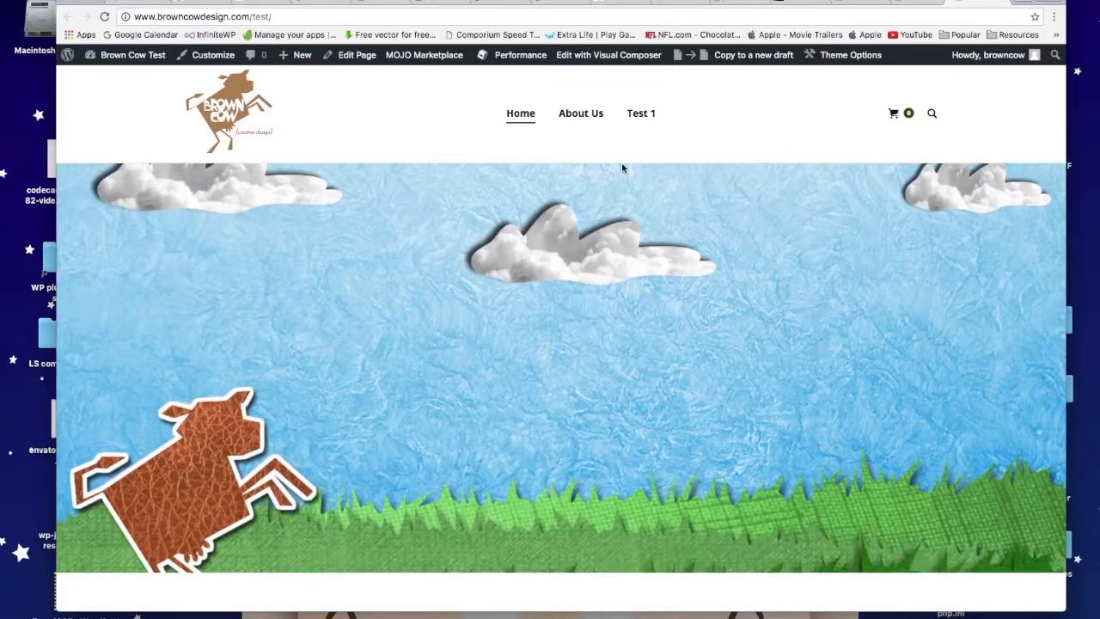
mouse_move(586, 114)
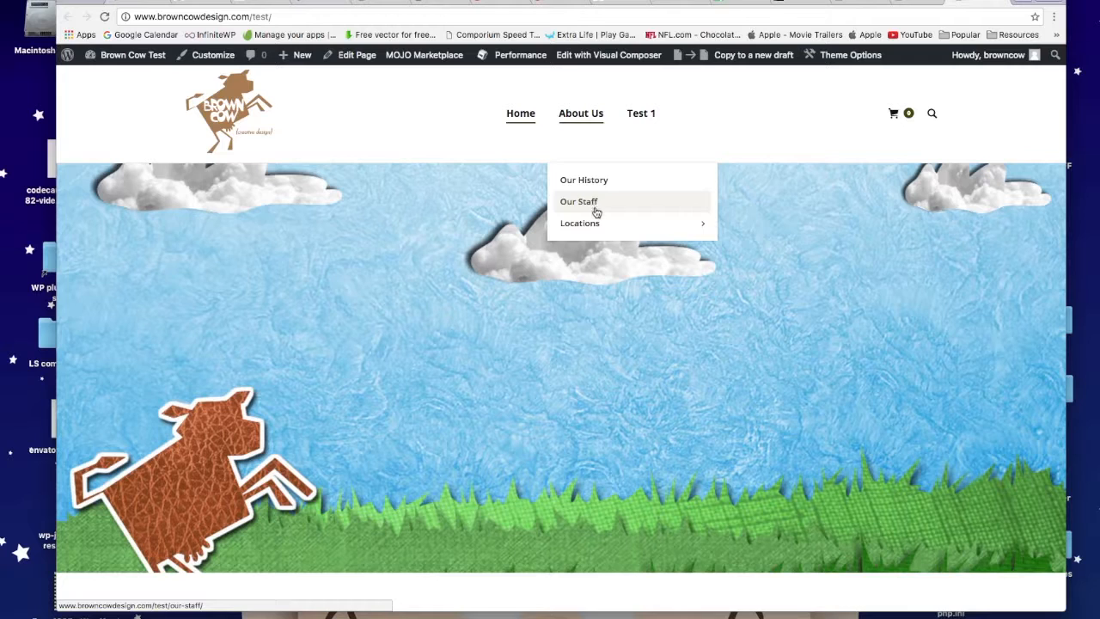
mouse_move(592, 222)
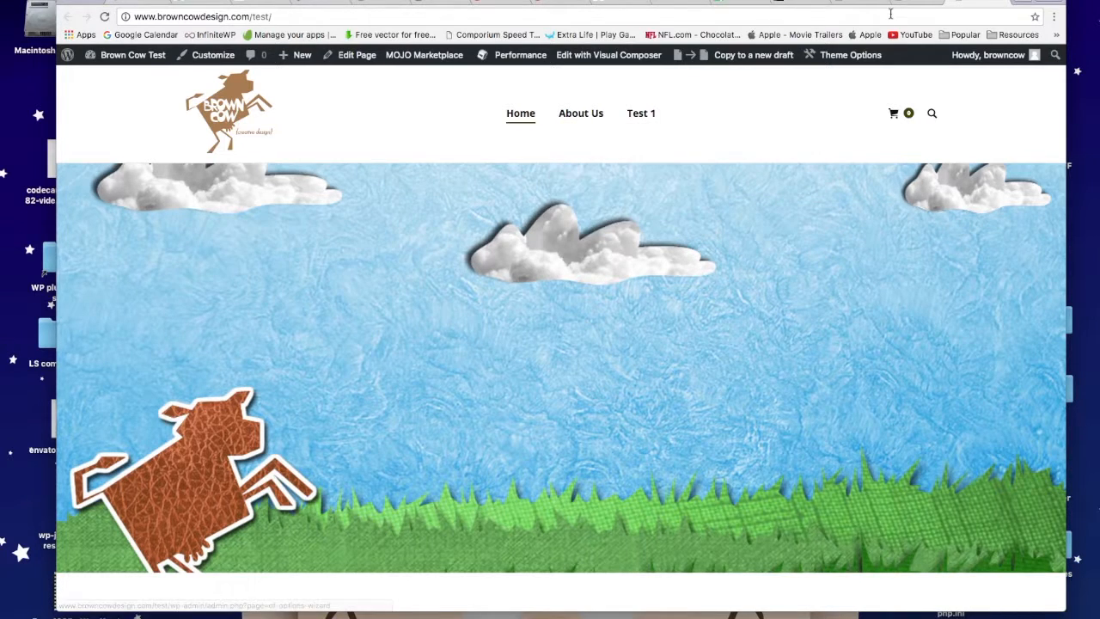
click(921, 3)
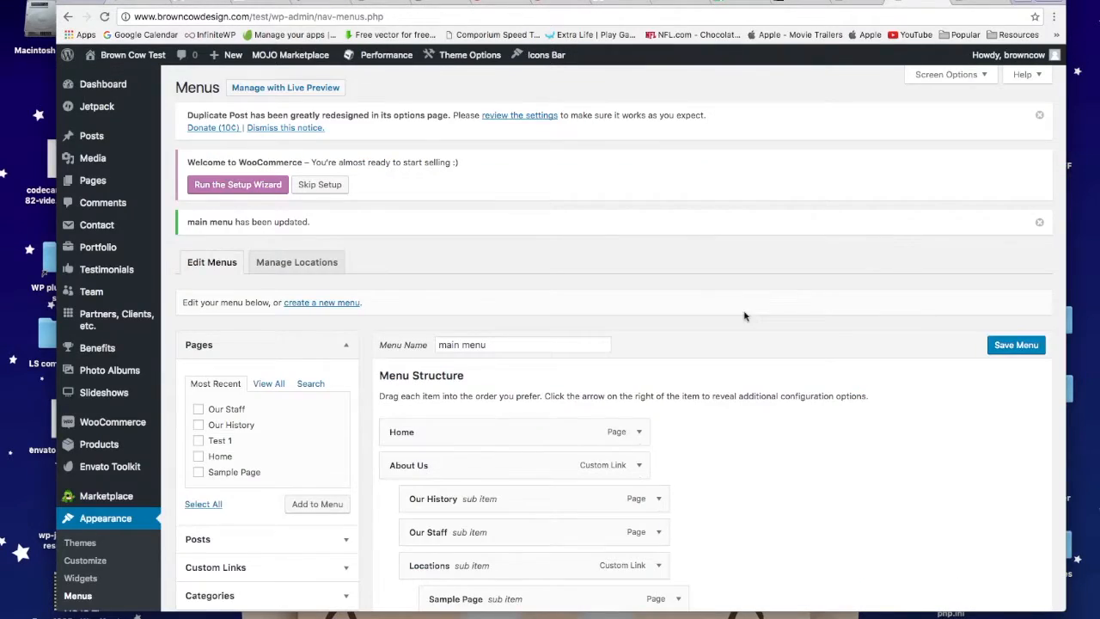
Examine the Categories, Posts, Custom Links and Pages options available for adding items to the menu.
scroll(744, 315, down, 3)
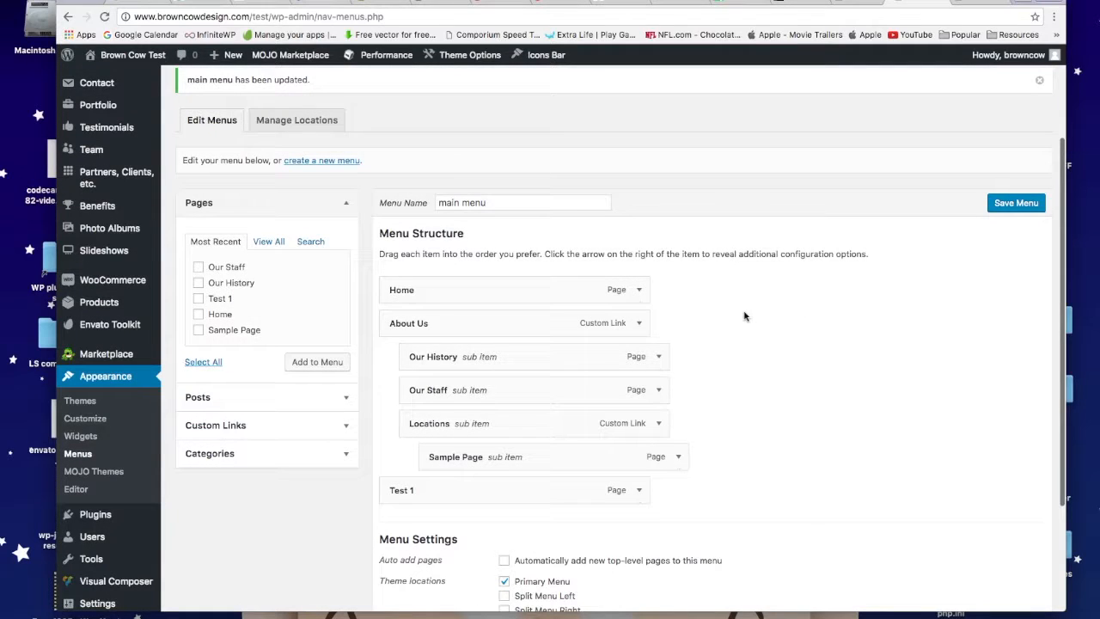
scroll(744, 316, down, 1)
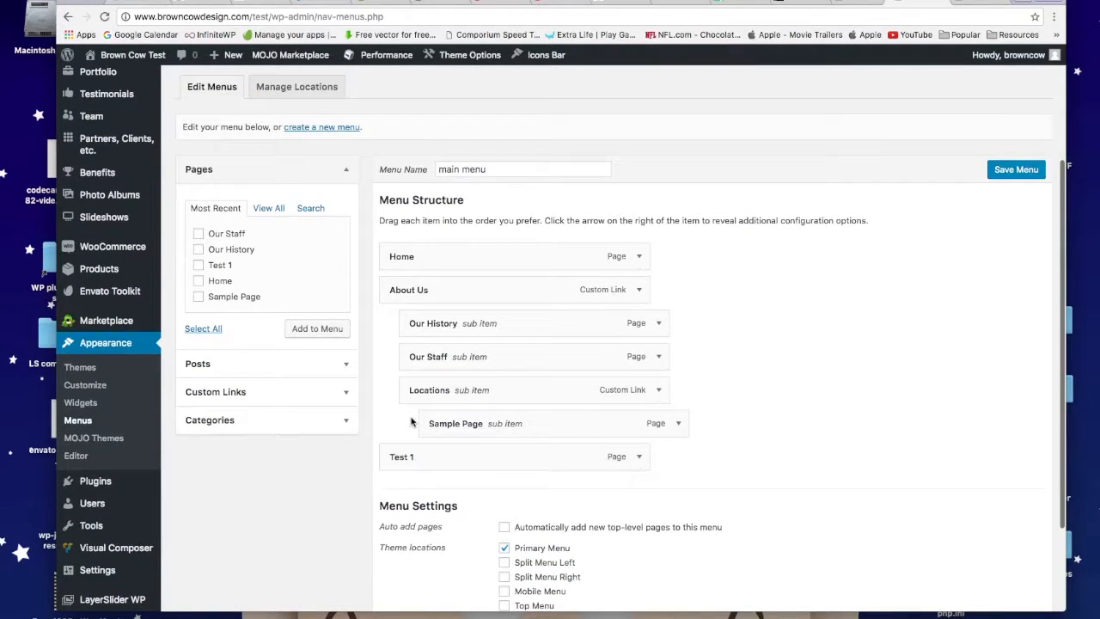
click(346, 423)
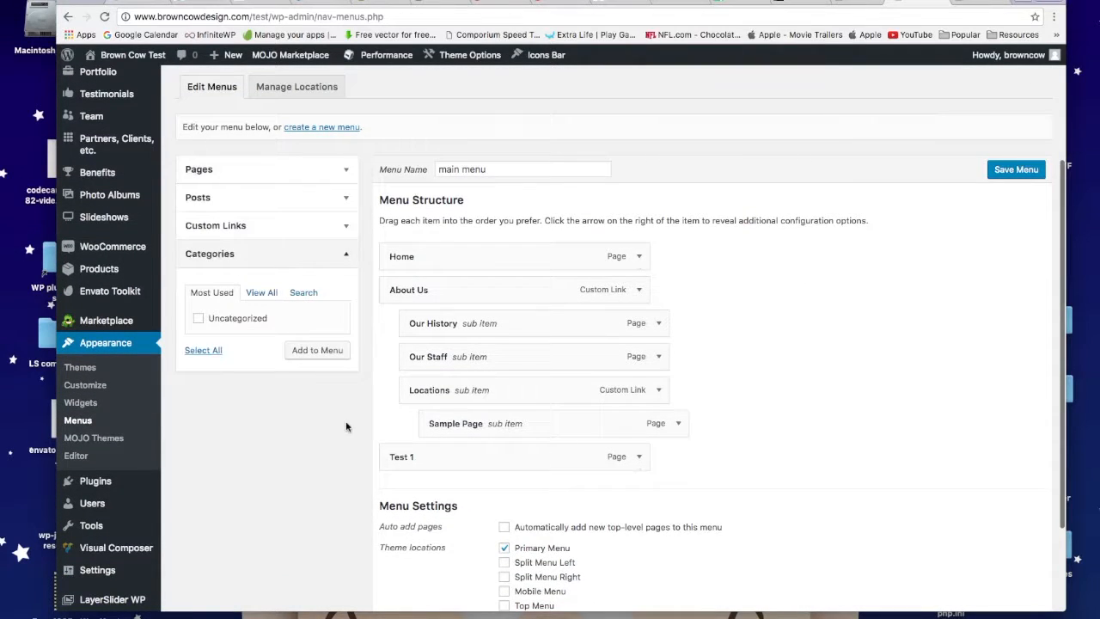
click(346, 258)
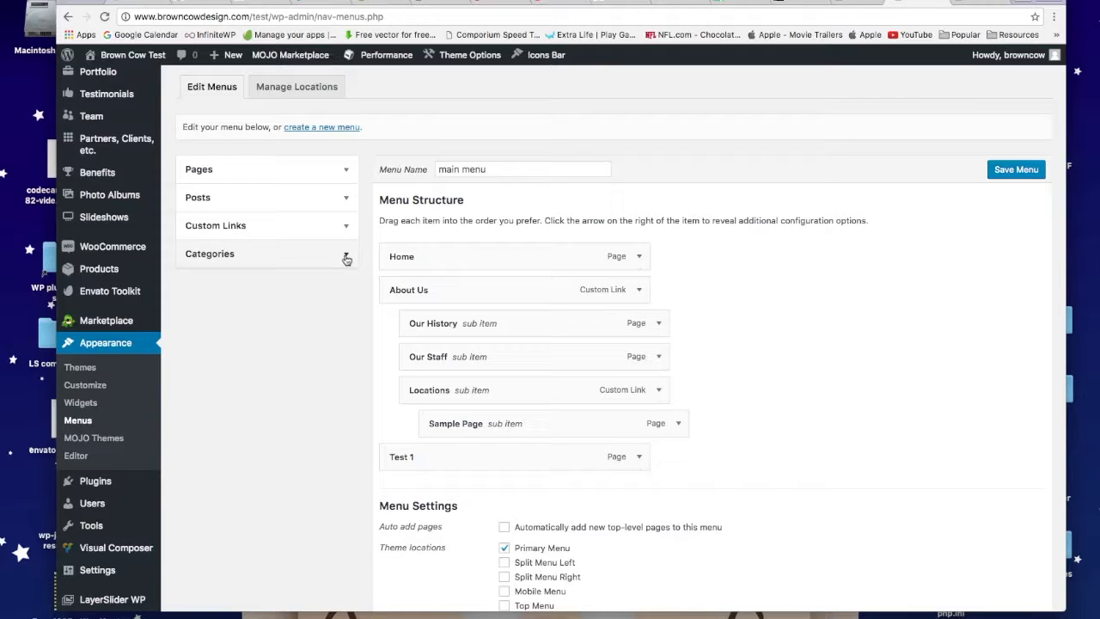
click(346, 201)
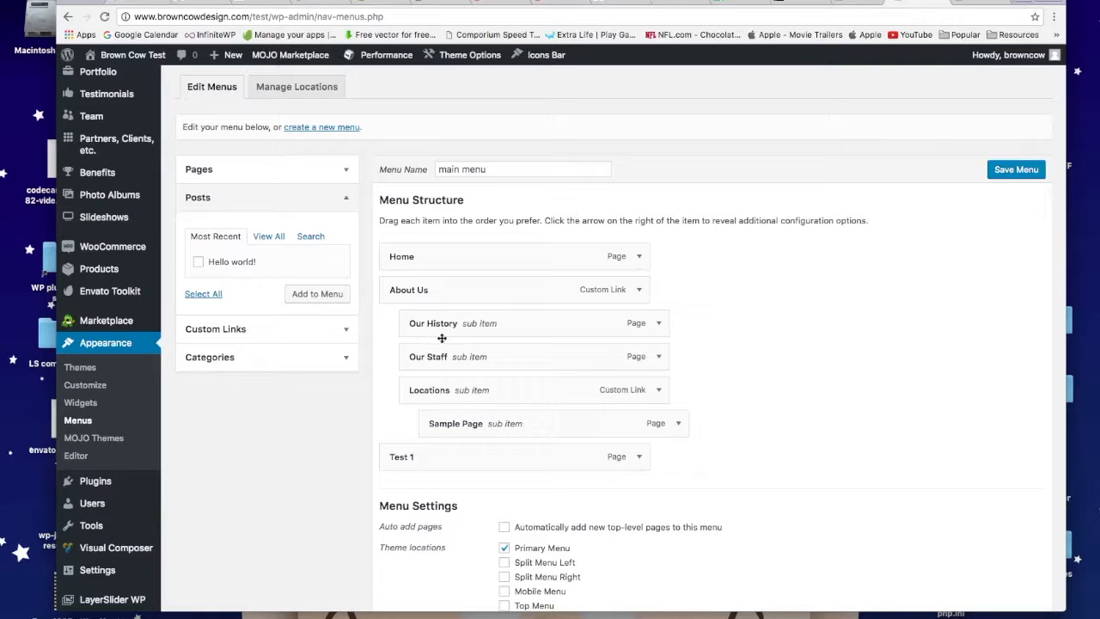
click(343, 329)
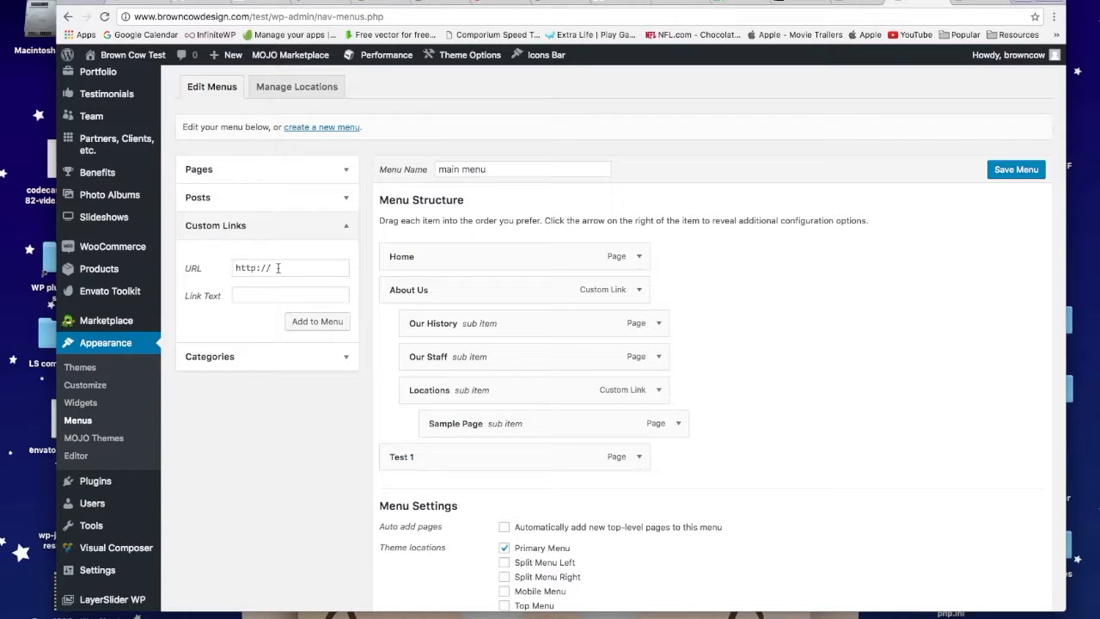
drag(277, 267, 232, 269)
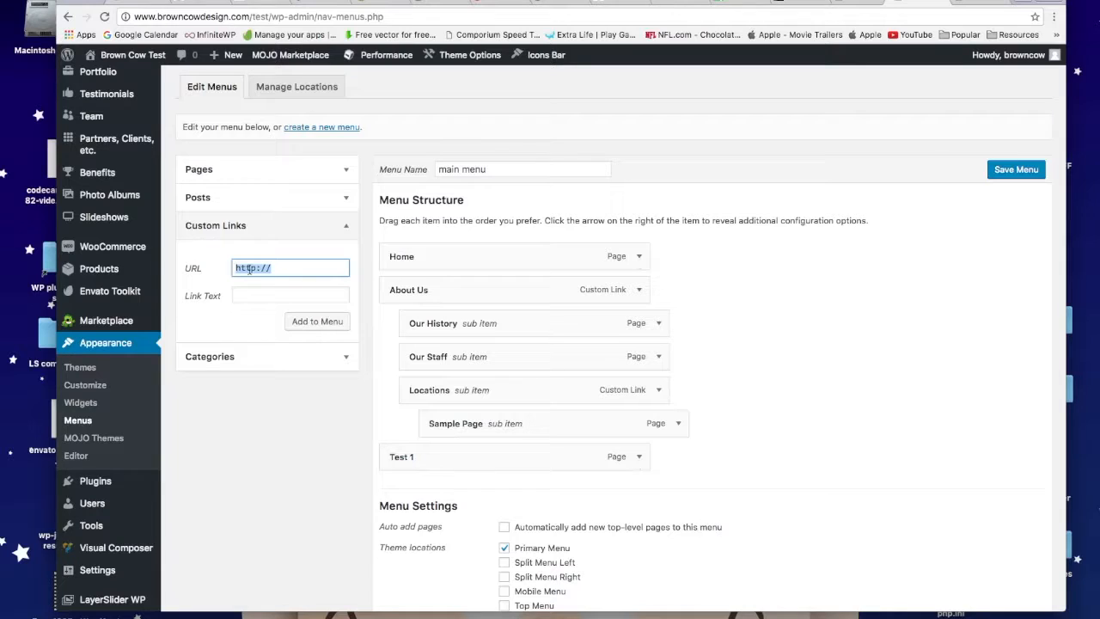
click(264, 295)
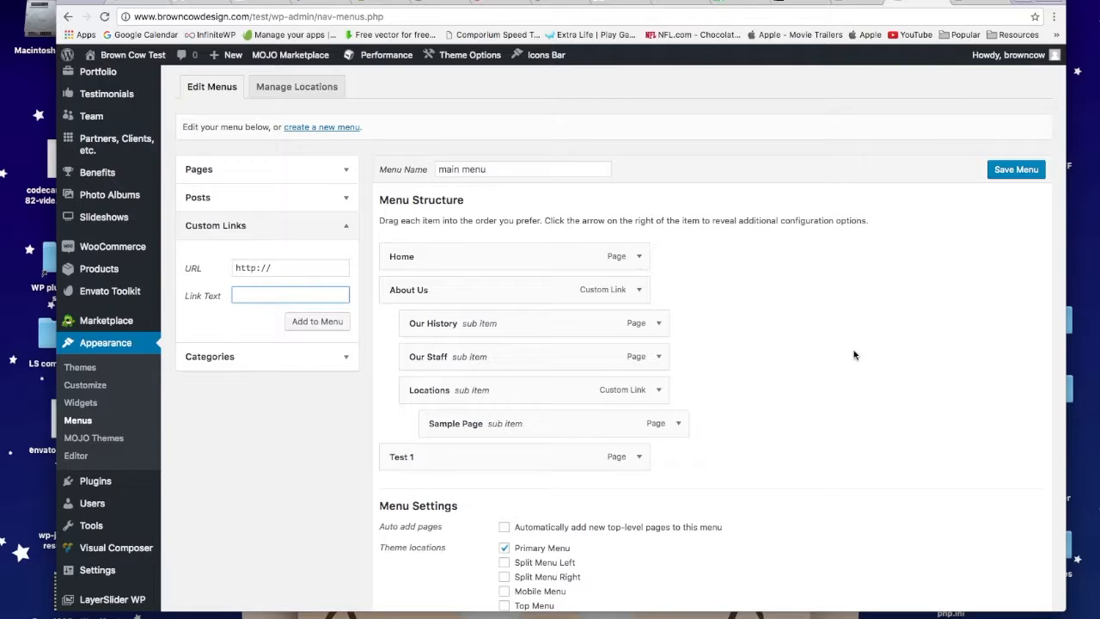
click(346, 169)
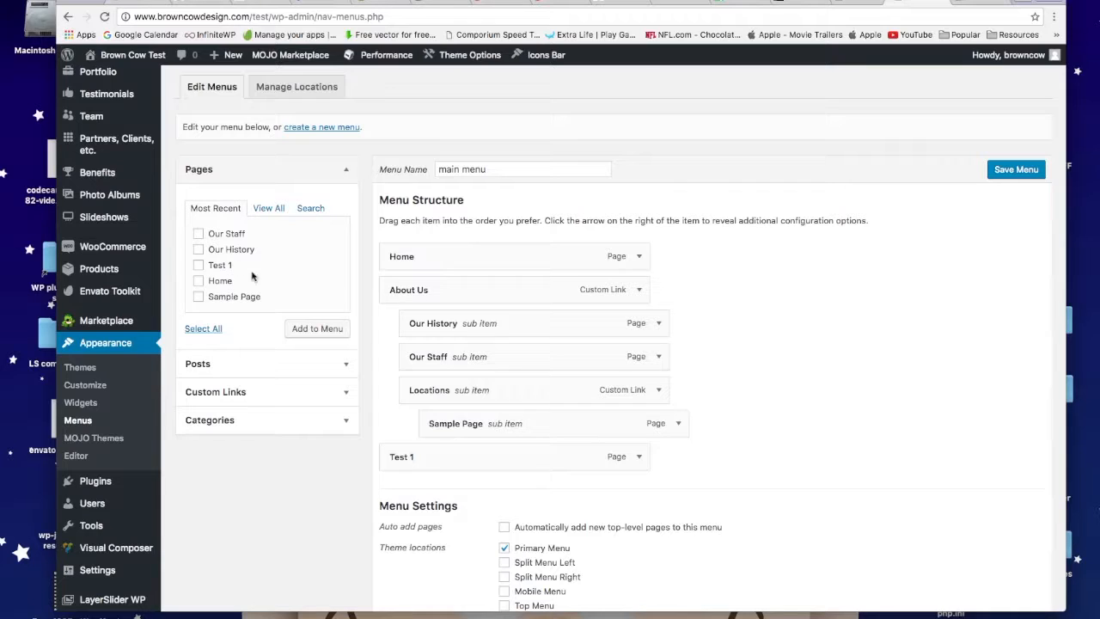